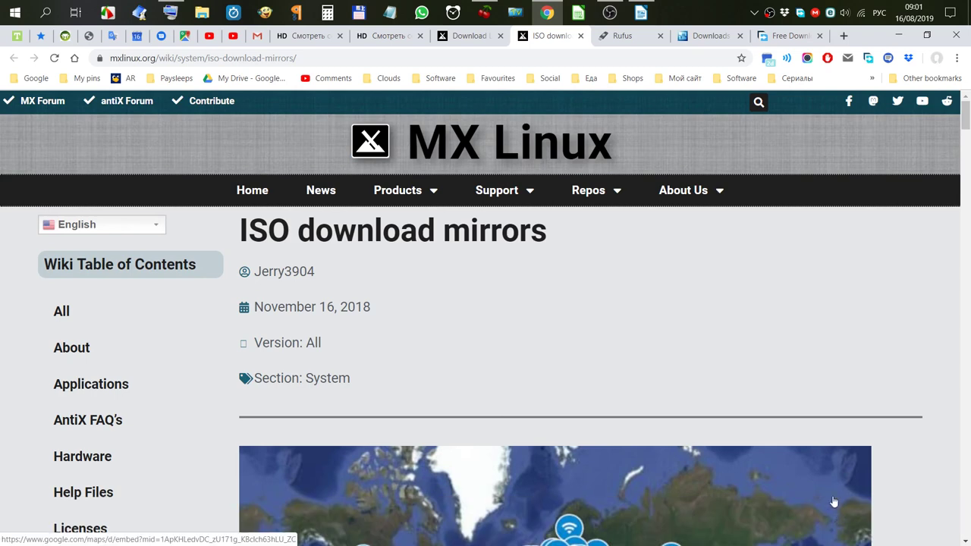
- Find the Russian mirrors in the ISO download table and request the x64 original release from the first one
scroll(847, 451, down, 3)
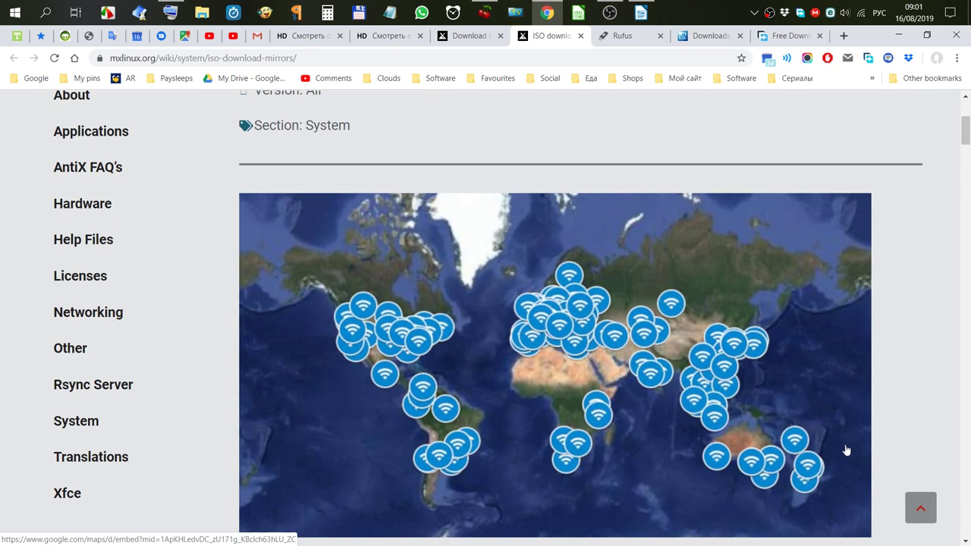
scroll(848, 451, down, 2)
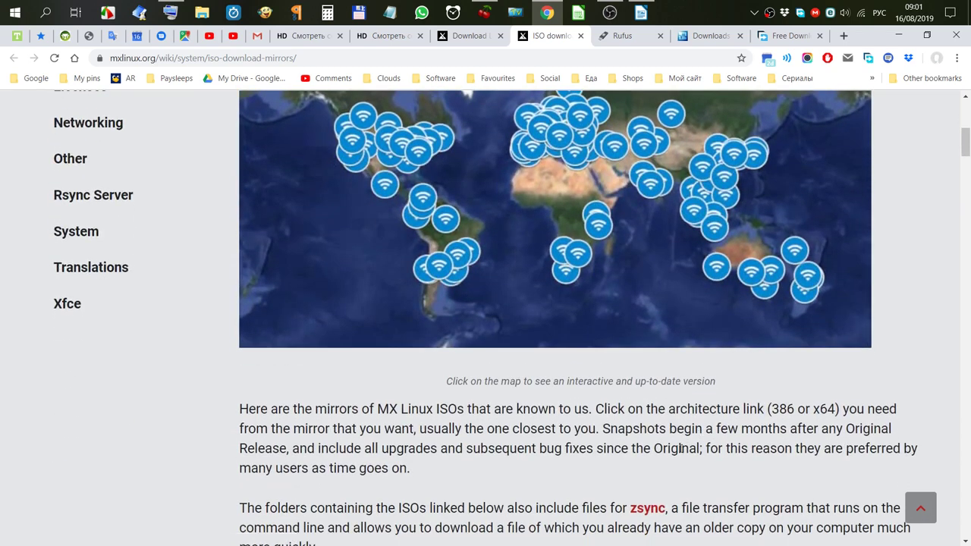
scroll(680, 449, down, 4)
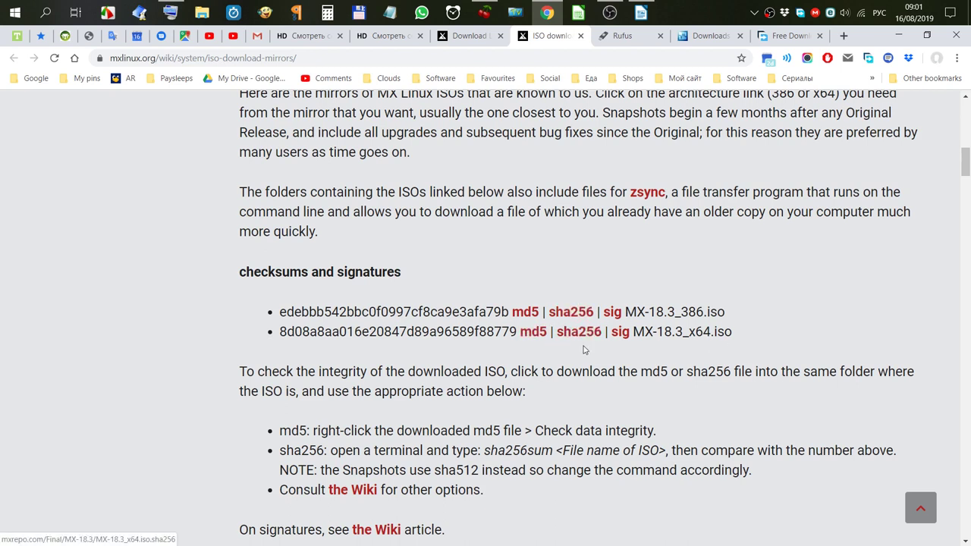
scroll(627, 354, down, 3)
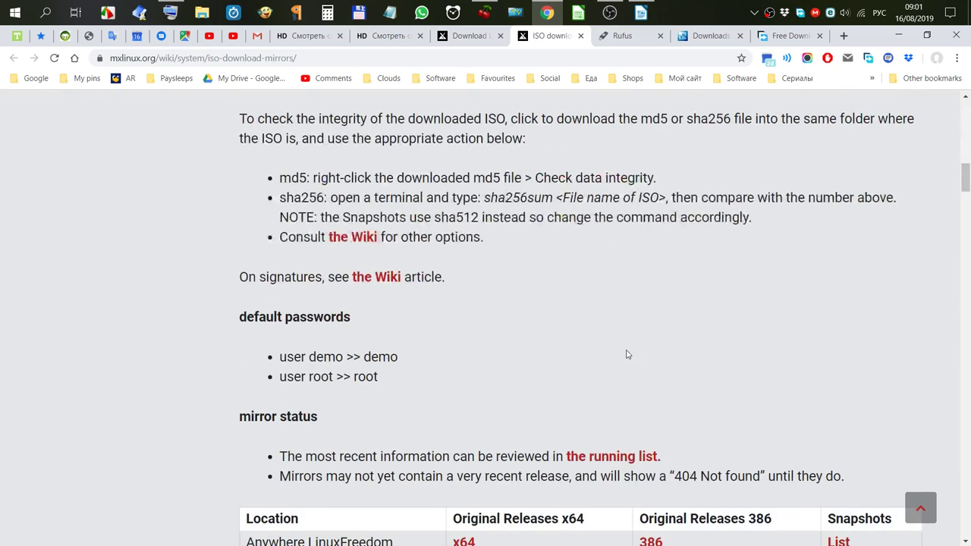
scroll(627, 355, down, 2)
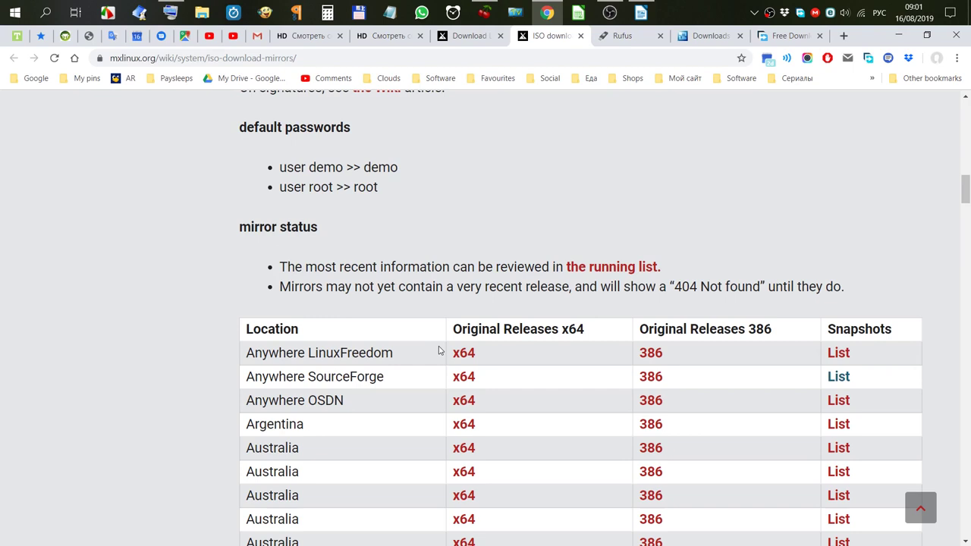
click(656, 356)
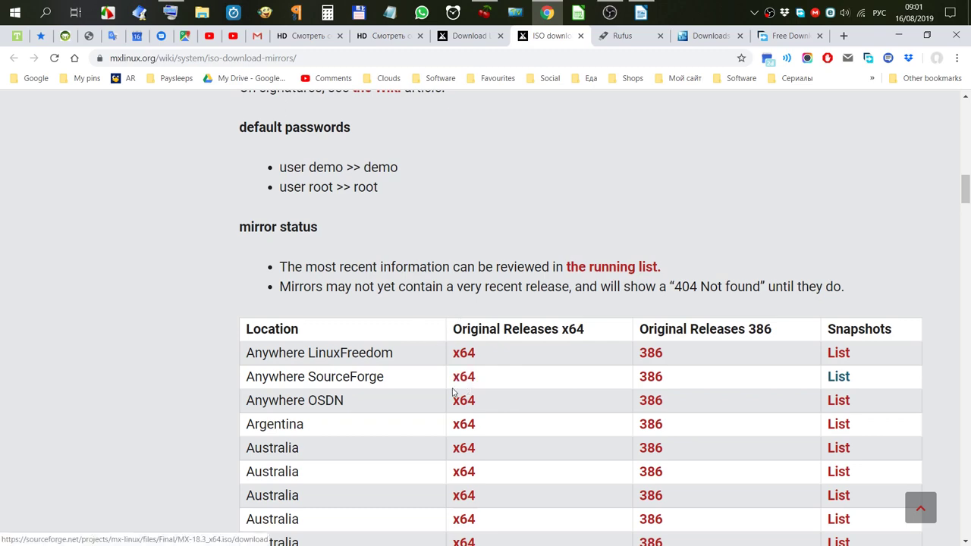
scroll(448, 393, down, 4)
scroll(448, 393, down, 10)
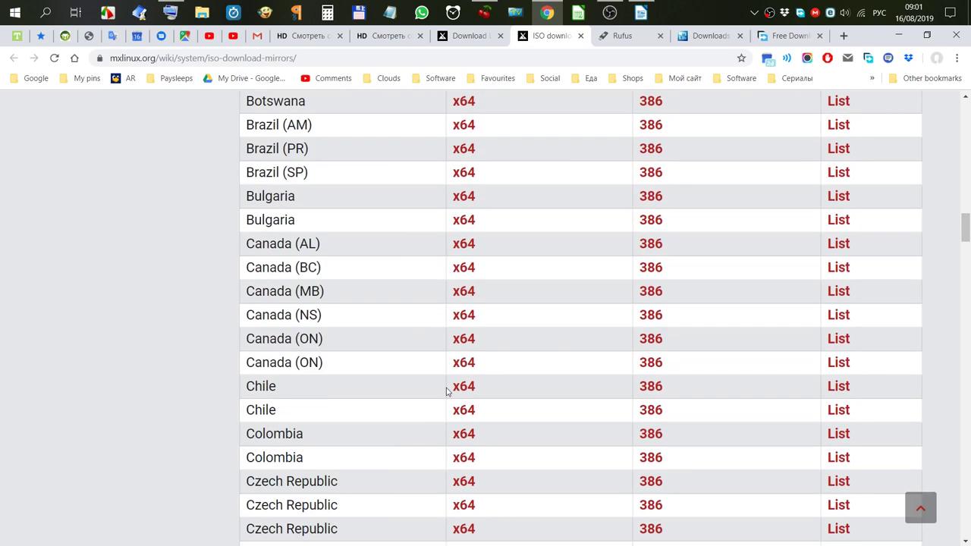
scroll(448, 391, down, 13)
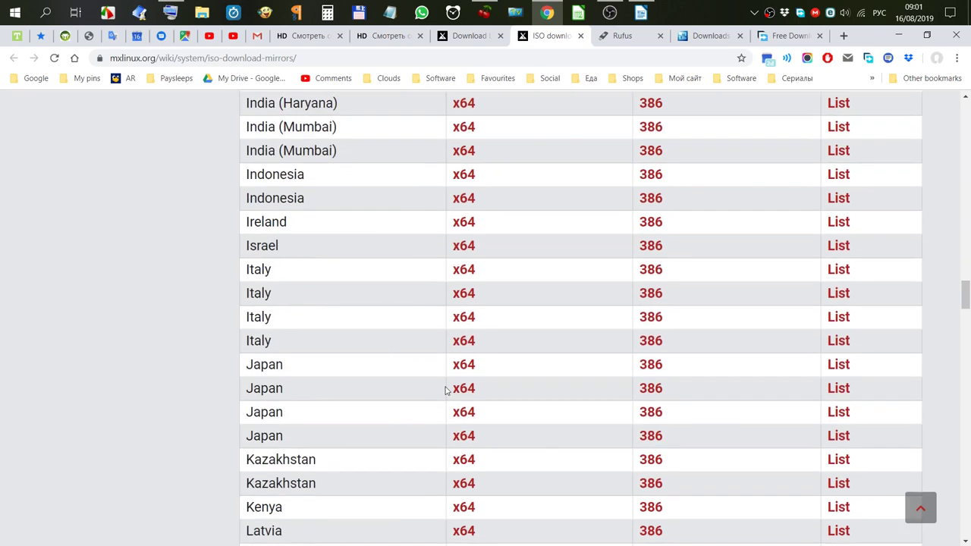
scroll(448, 391, down, 4)
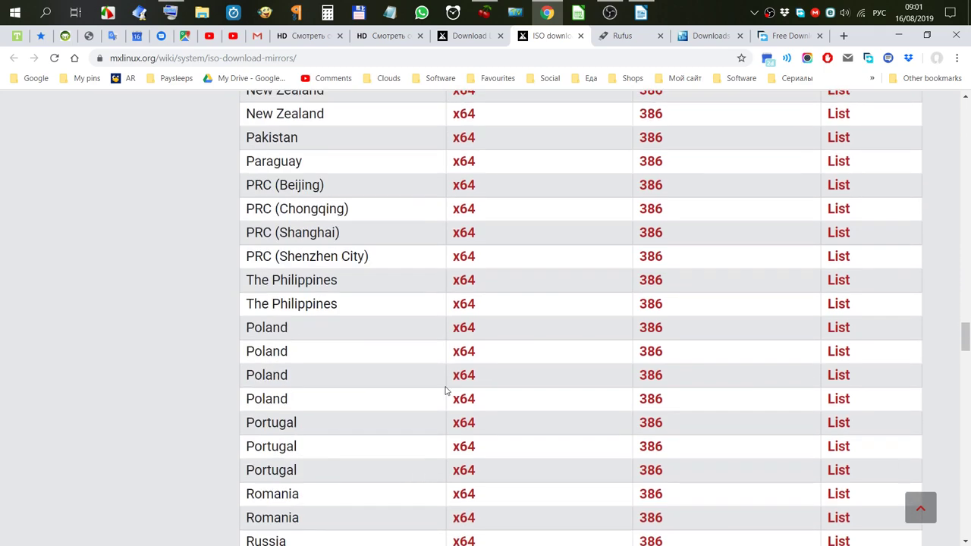
scroll(447, 391, down, 3)
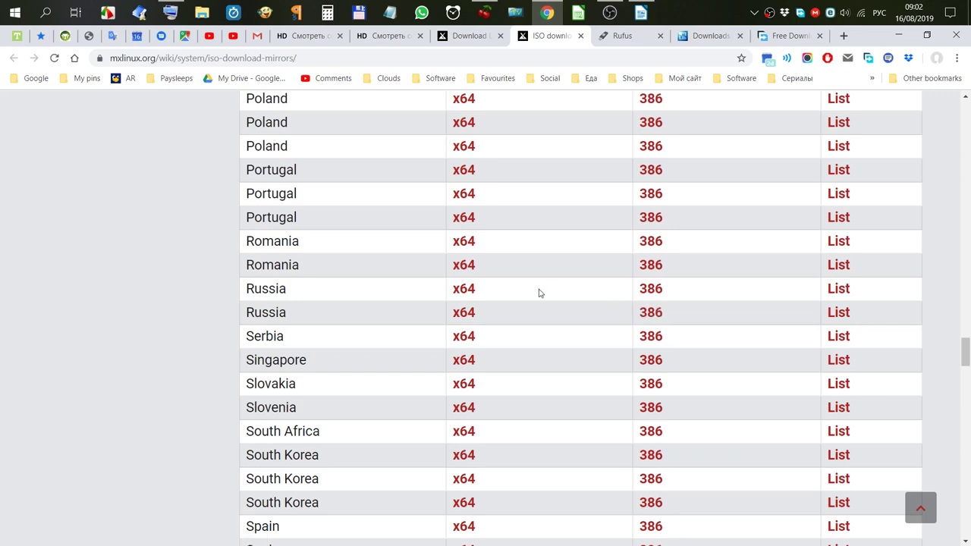
click(463, 290)
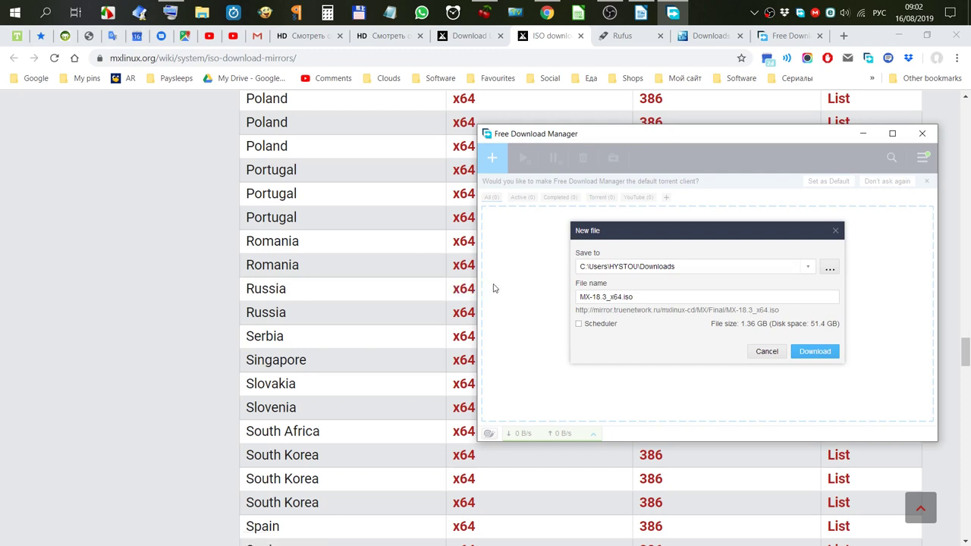
- View the Free Download Manager website and check its link in the LibreOffice Writer notes before returning to the browser
click(787, 38)
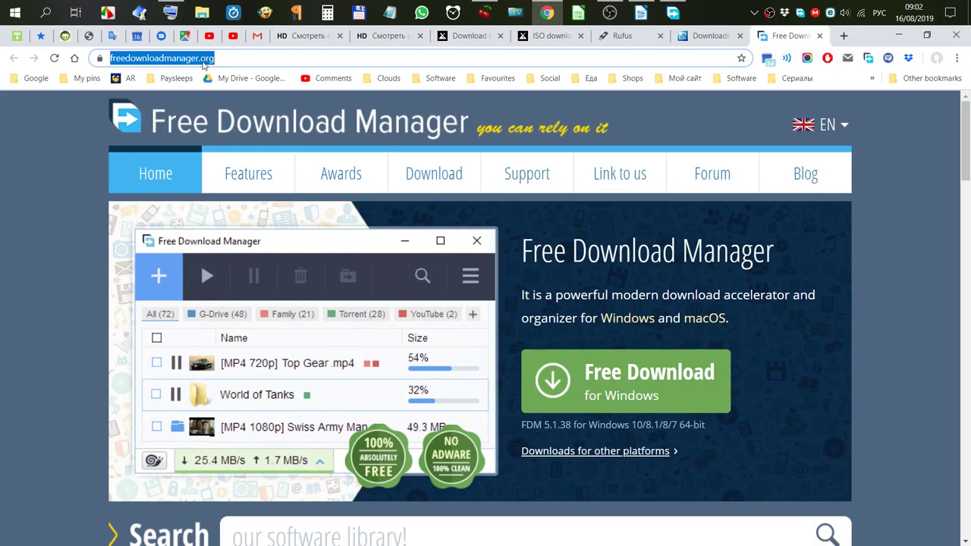
click(643, 12)
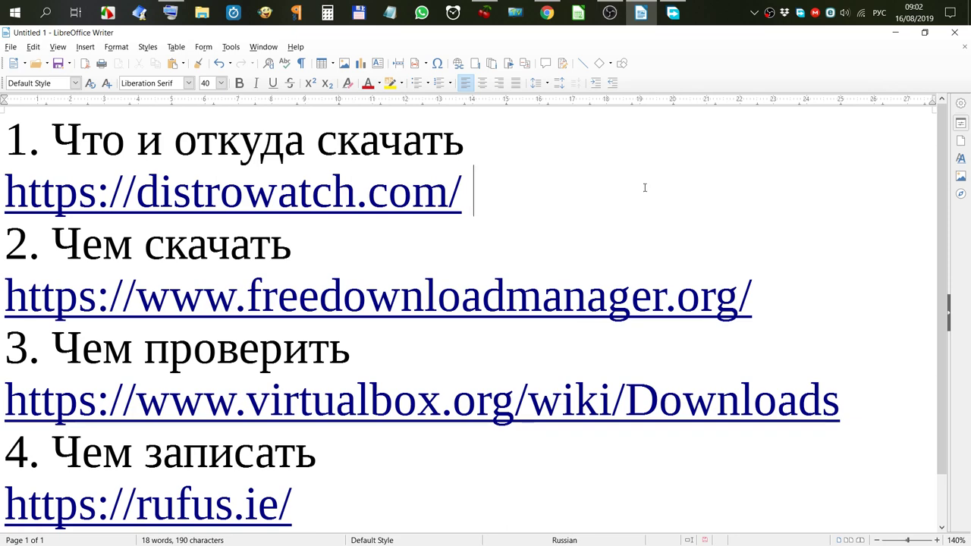
click(548, 13)
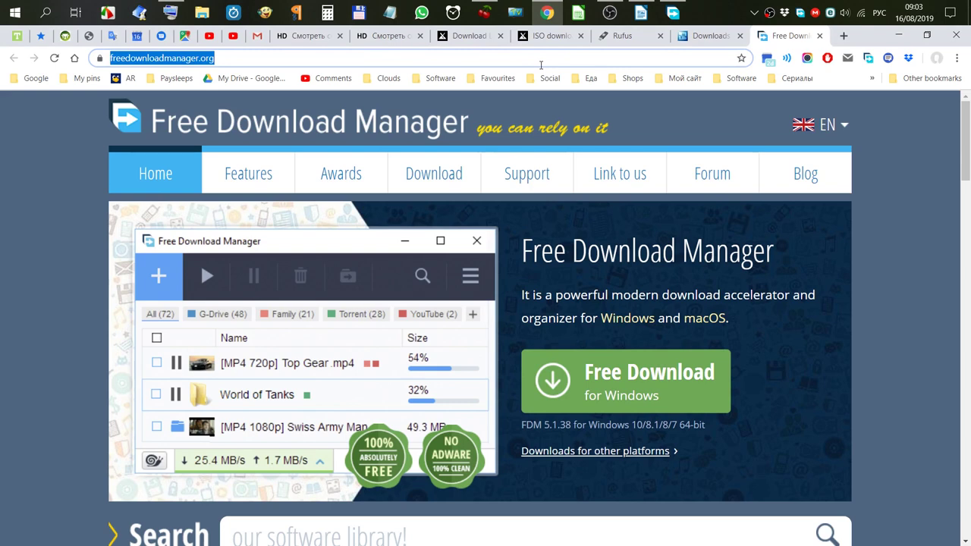
- Switch to Free Download Manager, start downloading MX-18.3_x64.iso to the Downloads folder, and minimize the window
click(676, 12)
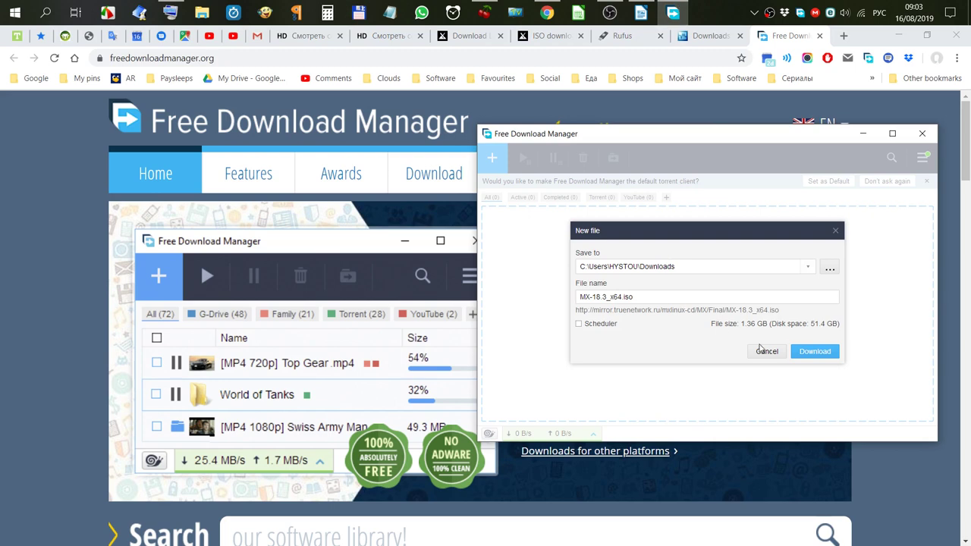
click(821, 354)
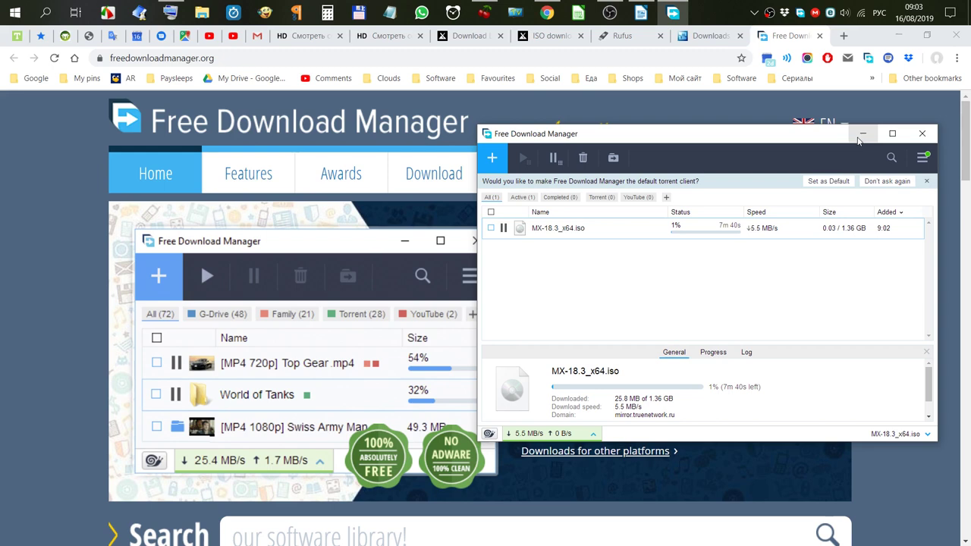
click(862, 138)
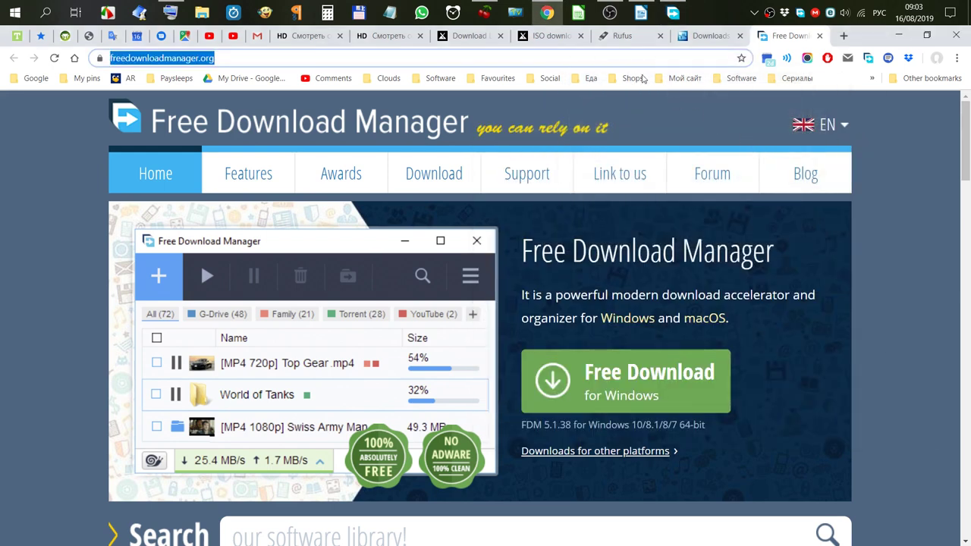
- Check the testing-tool entry in the Writer notes and open the matching VirtualBox downloads page in the browser
click(641, 13)
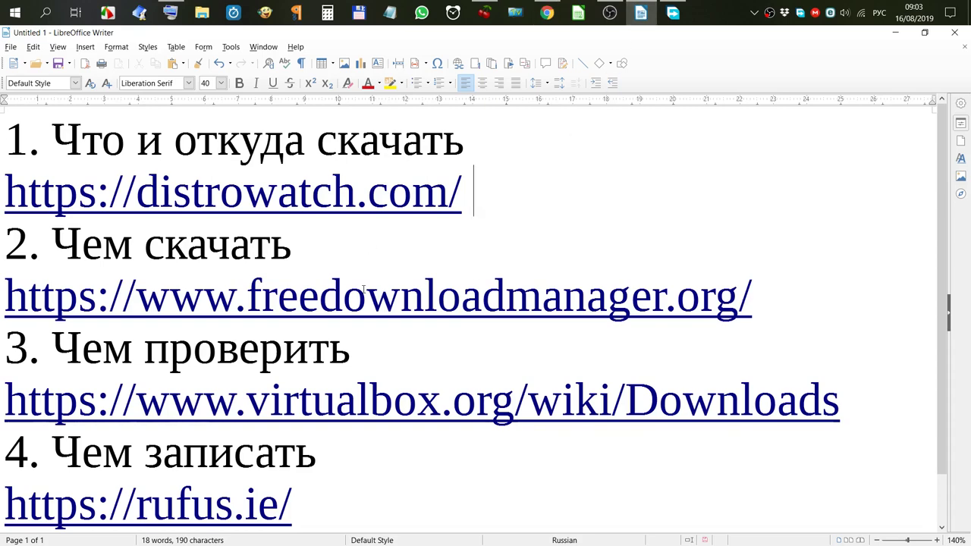
scroll(360, 354, down, 1)
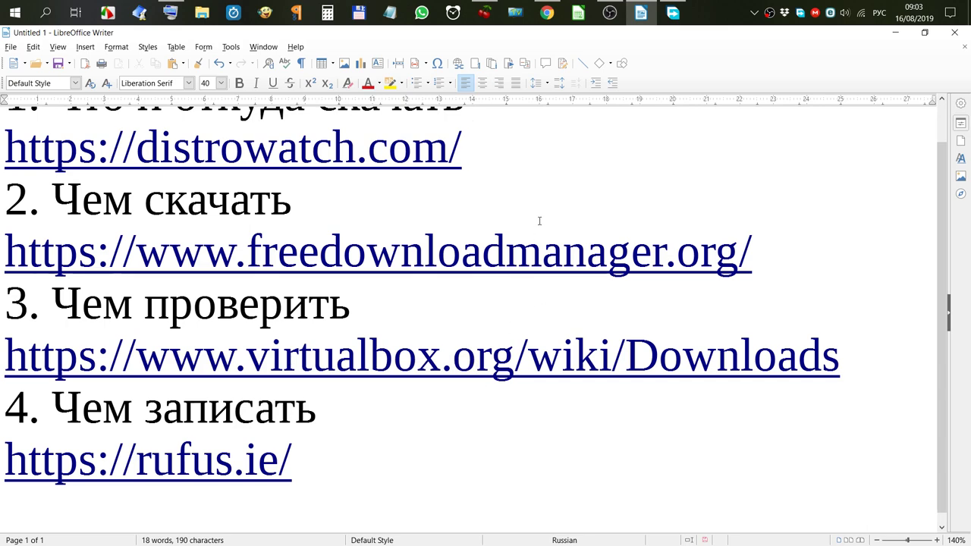
click(547, 13)
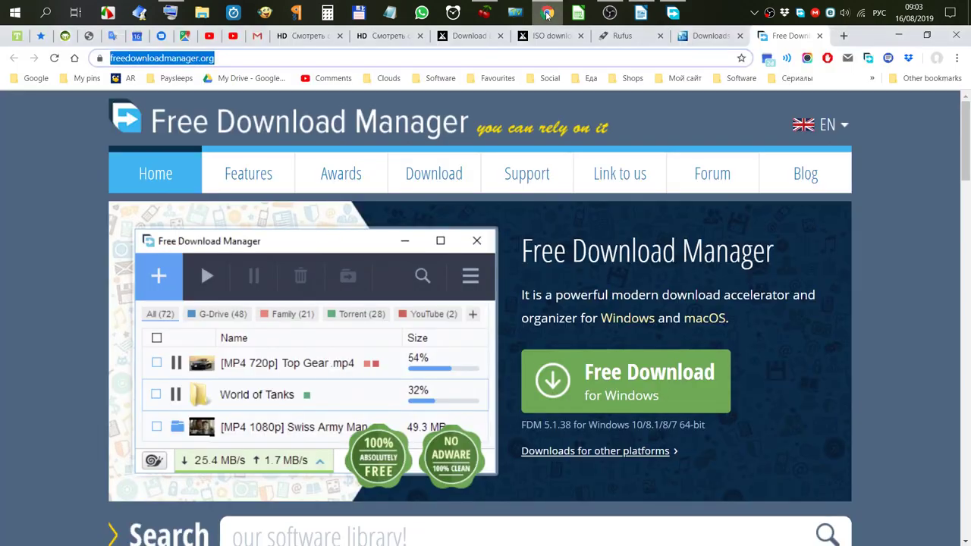
click(706, 36)
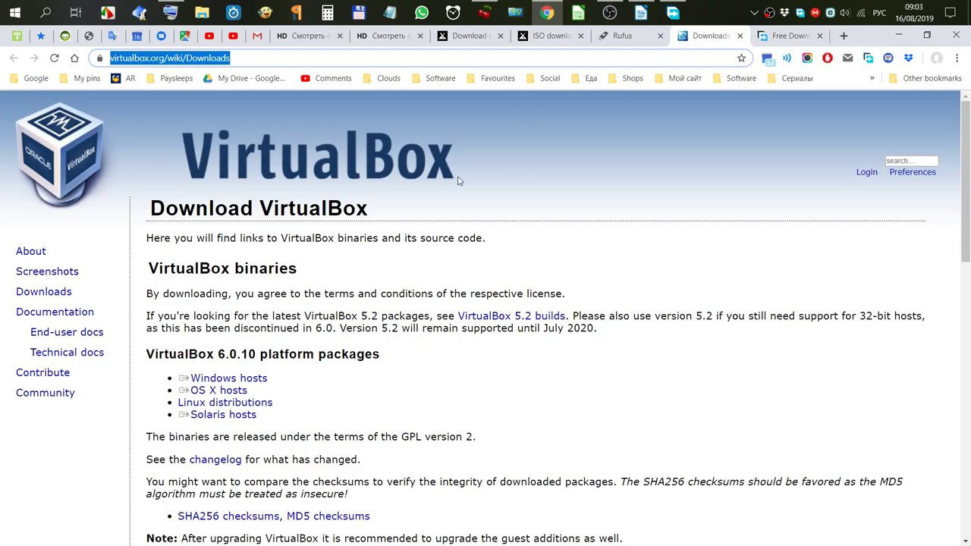
click(641, 11)
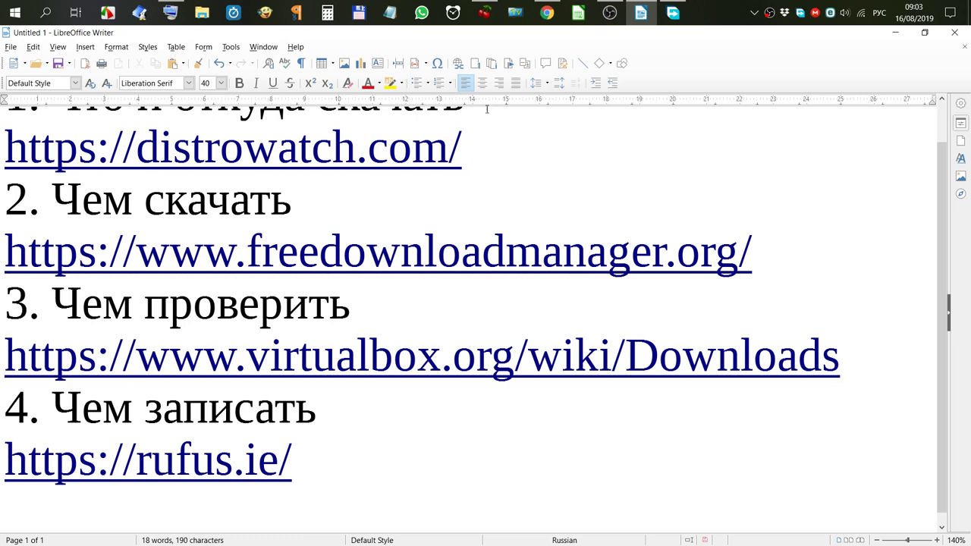
click(546, 14)
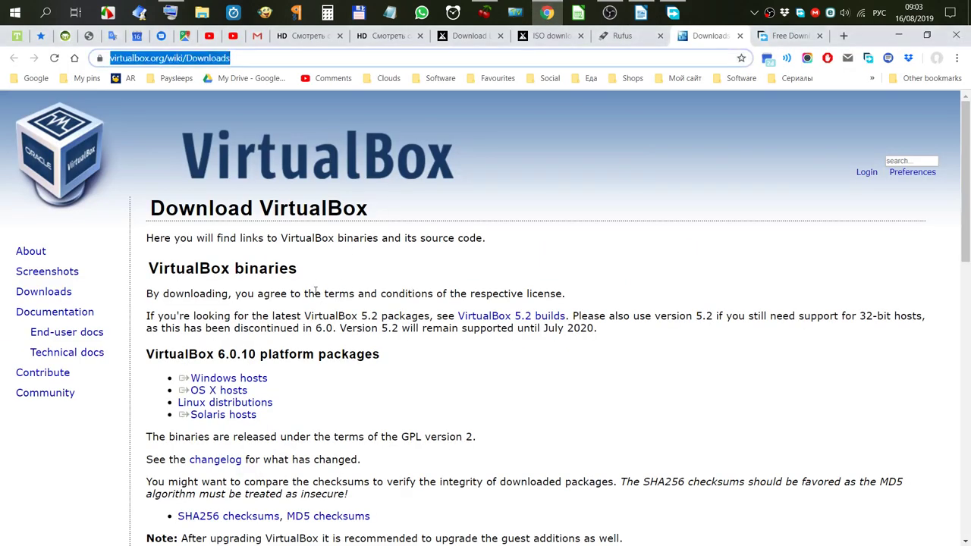
- Request the VirtualBox 6.0.10 package for Windows hosts, cancel the download, and minimize Free Download Manager
scroll(342, 350, down, 2)
drag(275, 276, 253, 258)
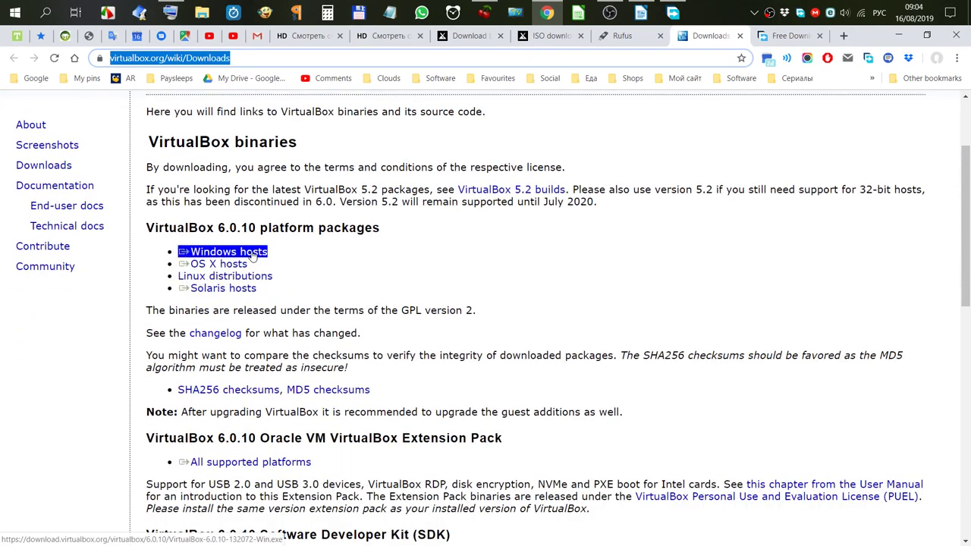
triple_click(255, 280)
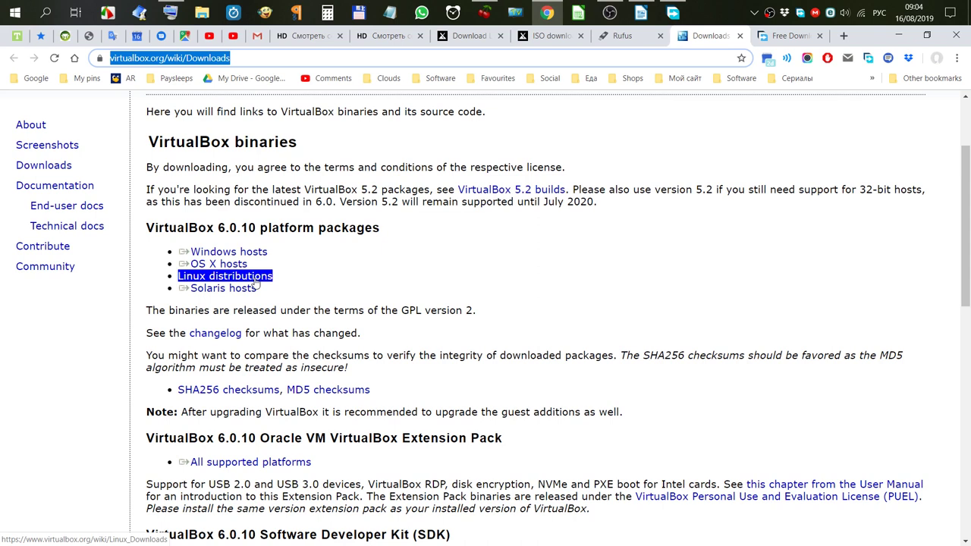
triple_click(253, 257)
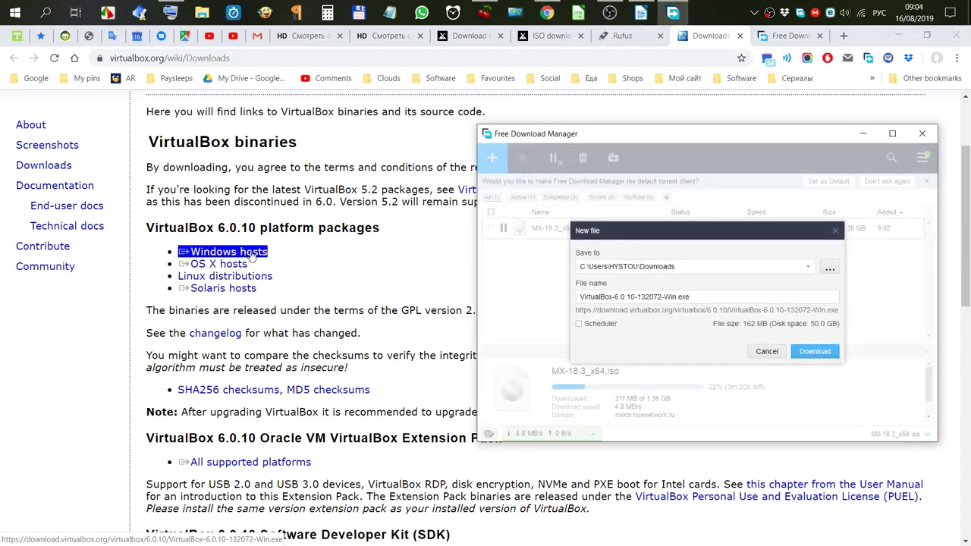
click(561, 333)
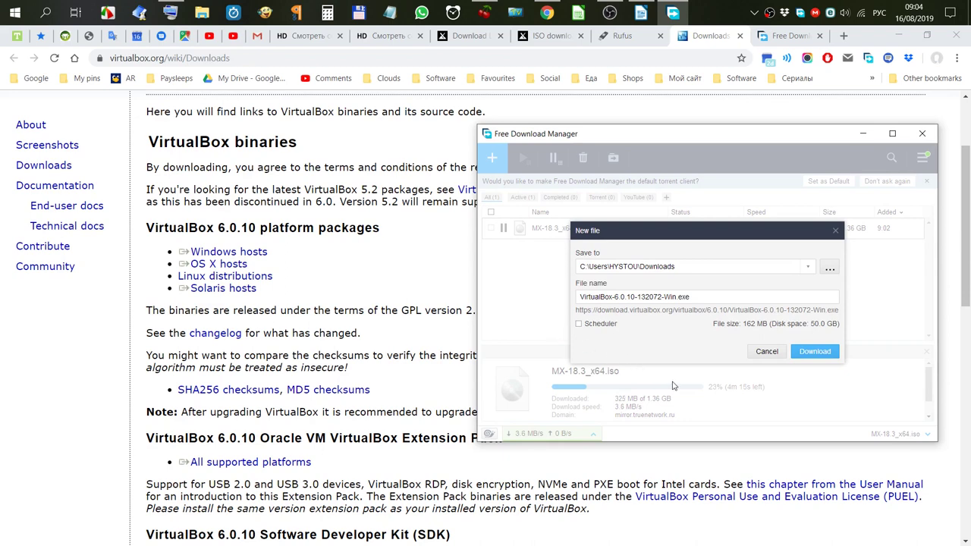
click(766, 352)
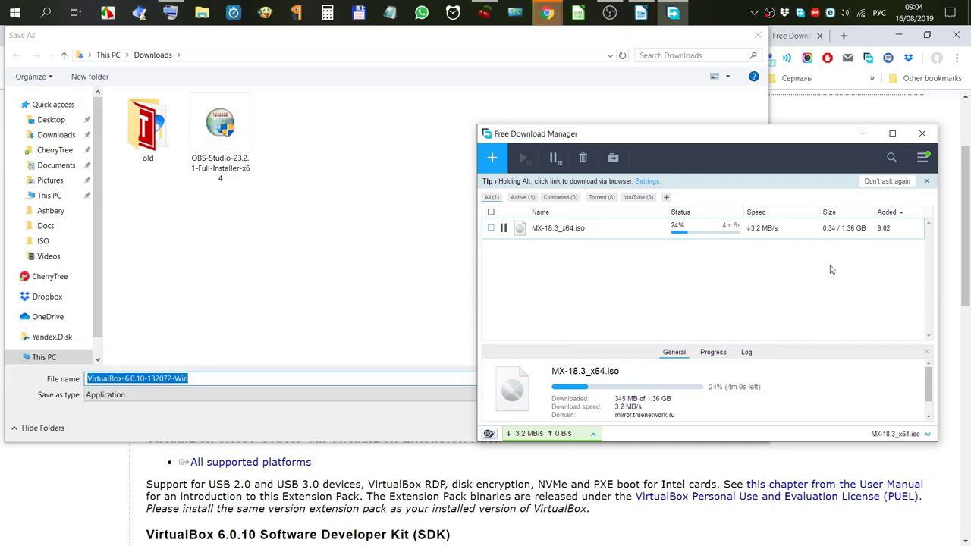
click(863, 134)
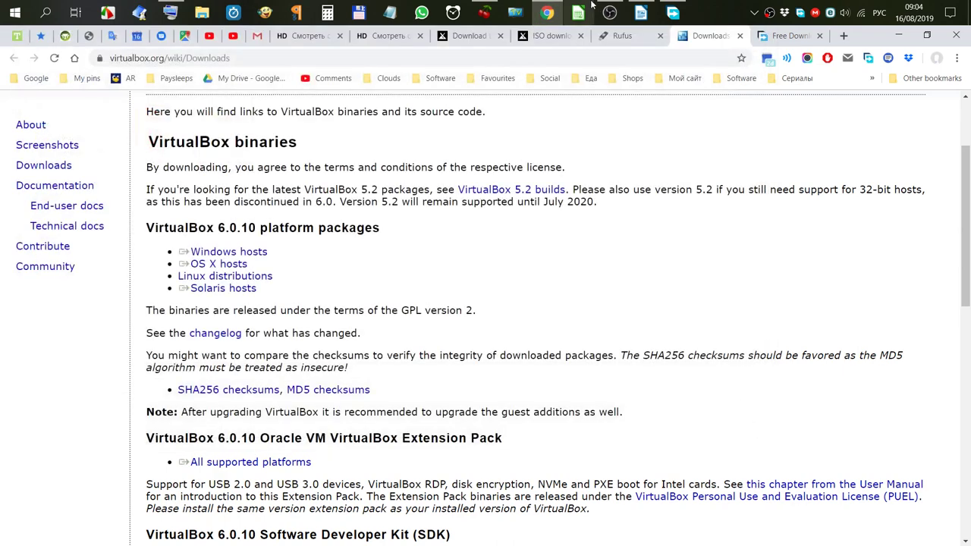
- Review the list of tools in the Writer notes and open the Rufus website in the browser
click(642, 12)
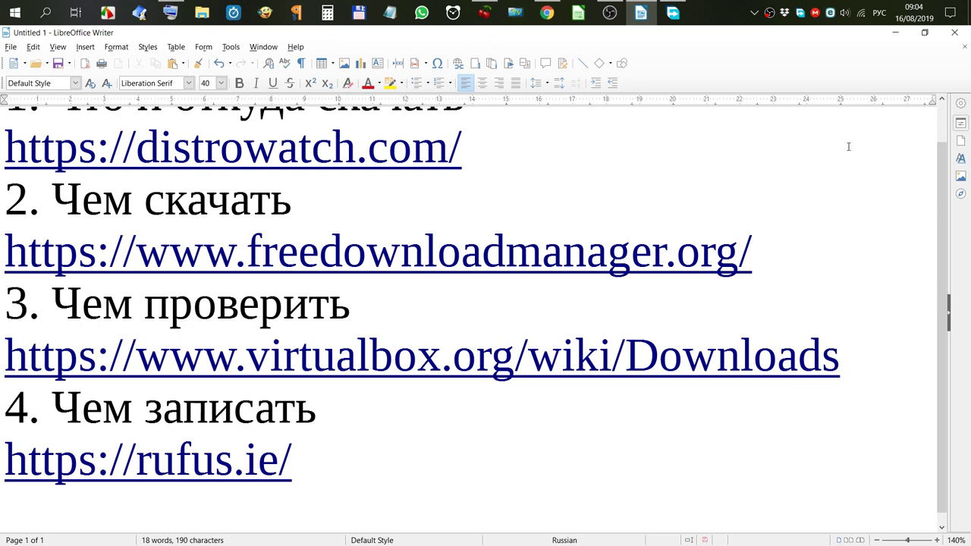
click(896, 33)
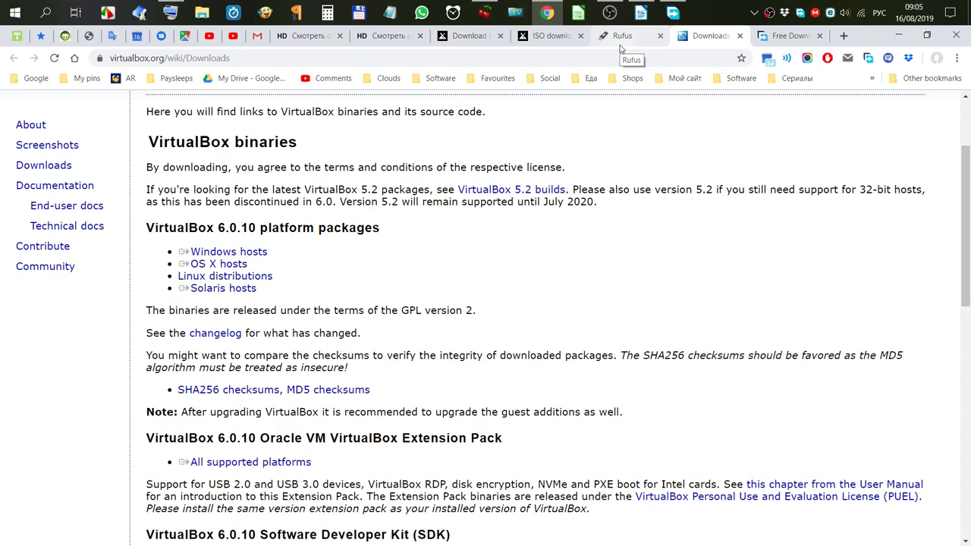
click(642, 13)
scroll(438, 275, up, 1)
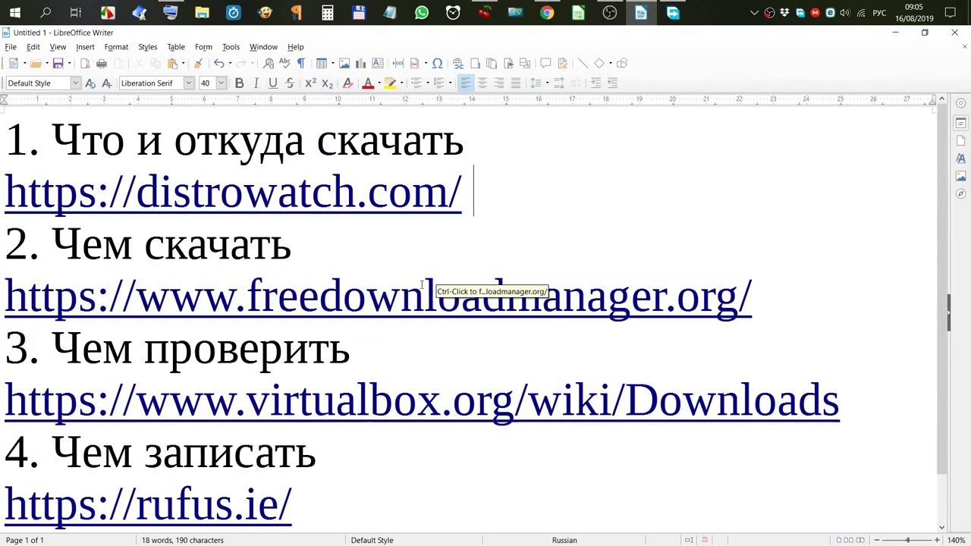
scroll(125, 427, down, 1)
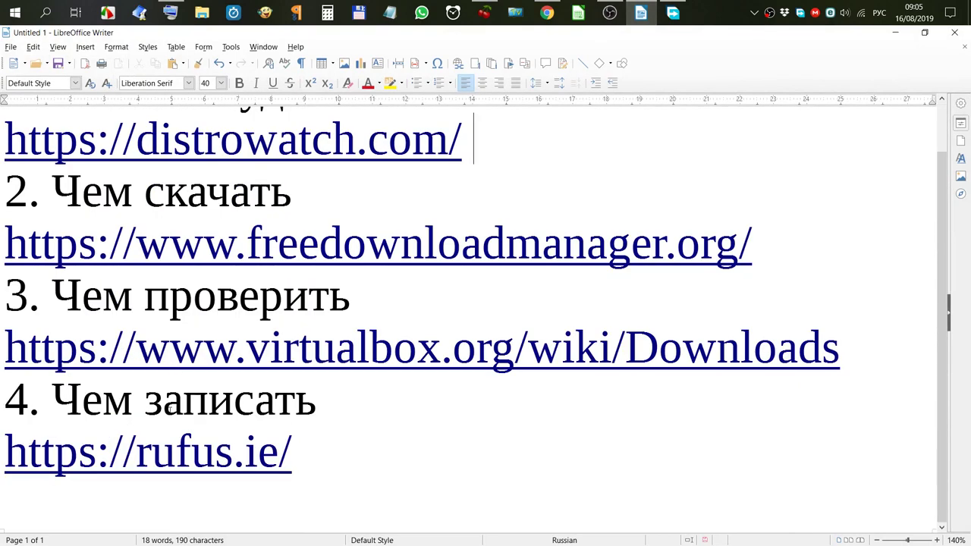
click(895, 33)
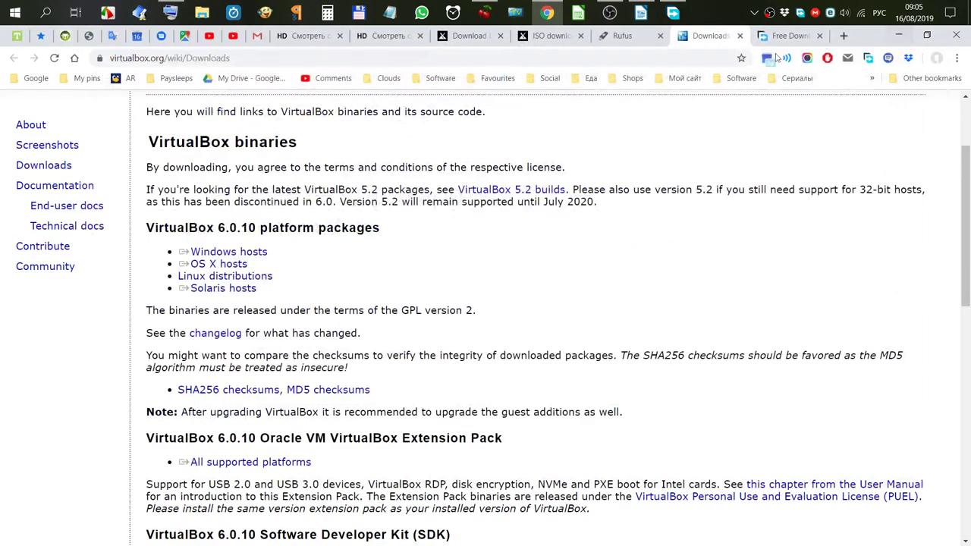
click(630, 35)
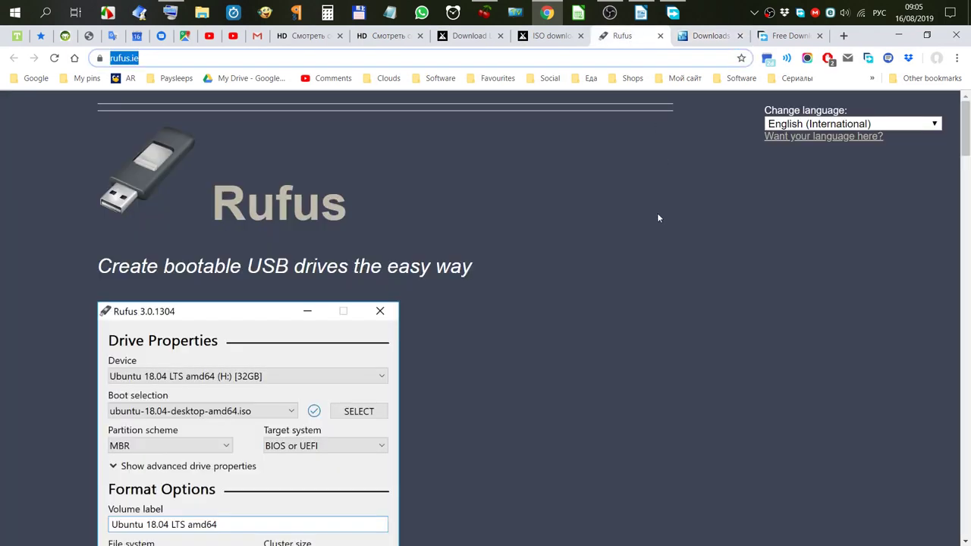
- Examine the Rufus page's program preview, download versions, supported languages including Русский, system requirements and usage notes
scroll(664, 240, down, 3)
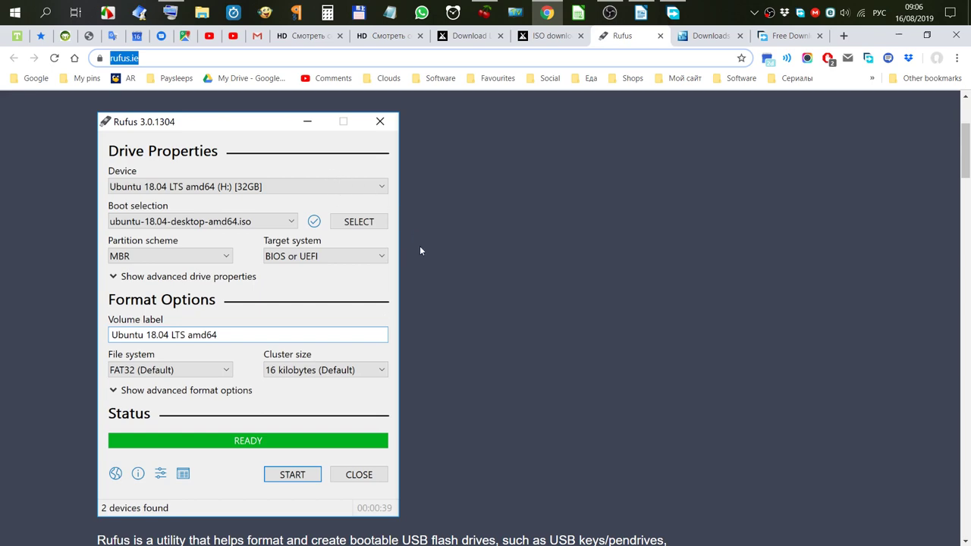
scroll(424, 255, down, 3)
scroll(424, 261, down, 5)
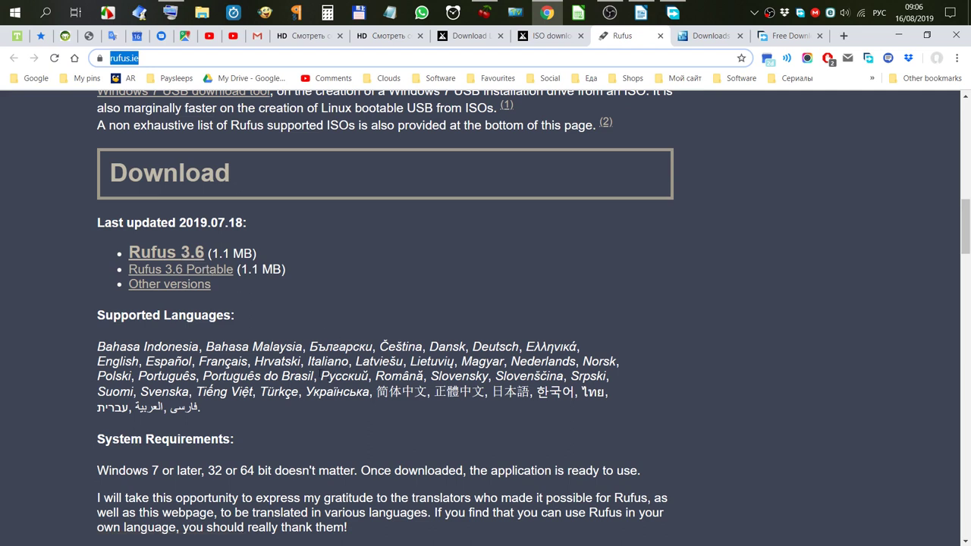
drag(322, 377, 375, 378)
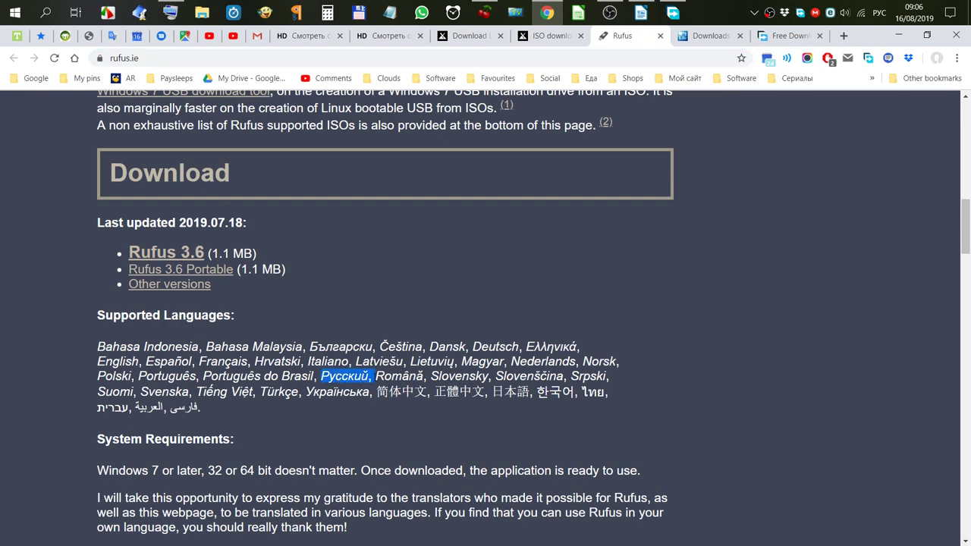
scroll(460, 297, down, 3)
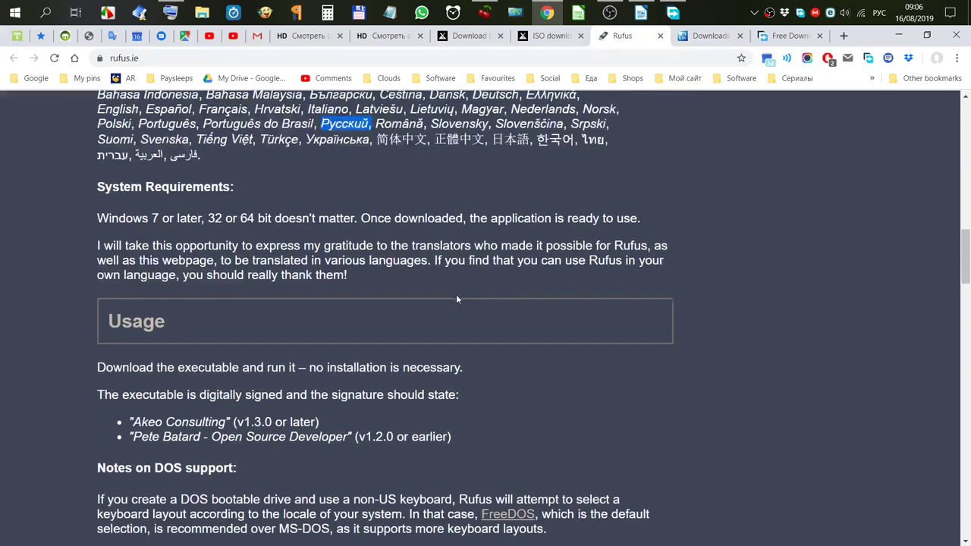
scroll(455, 298, down, 3)
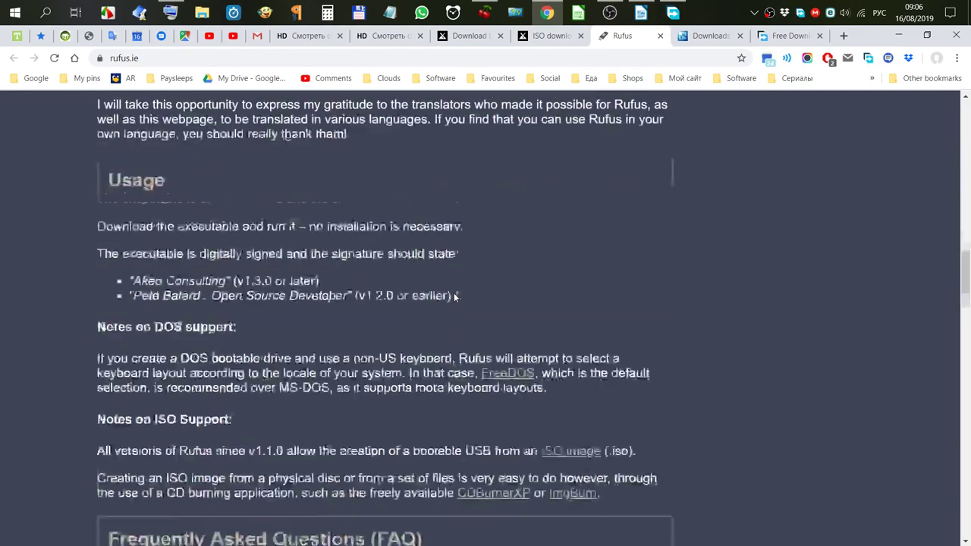
scroll(455, 298, down, 3)
scroll(453, 293, up, 15)
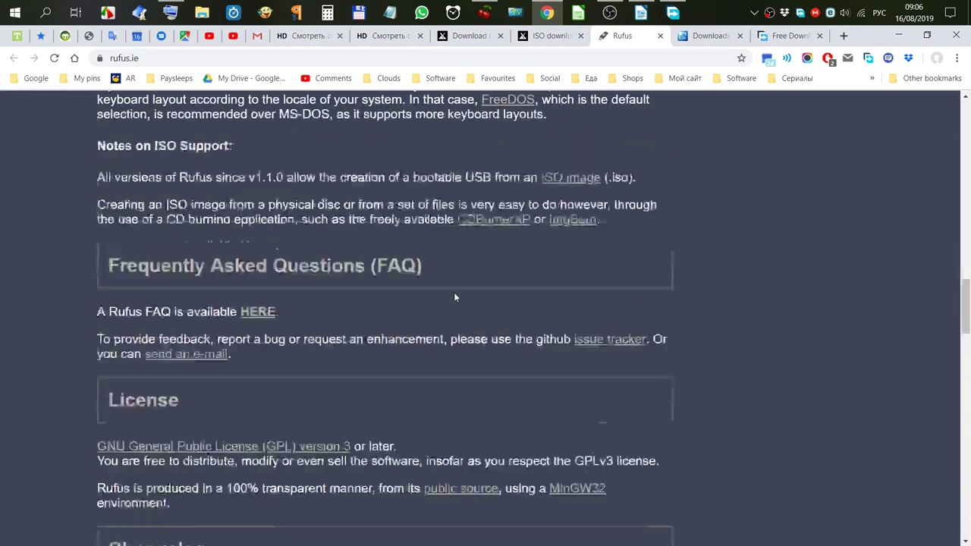
scroll(459, 292, up, 2)
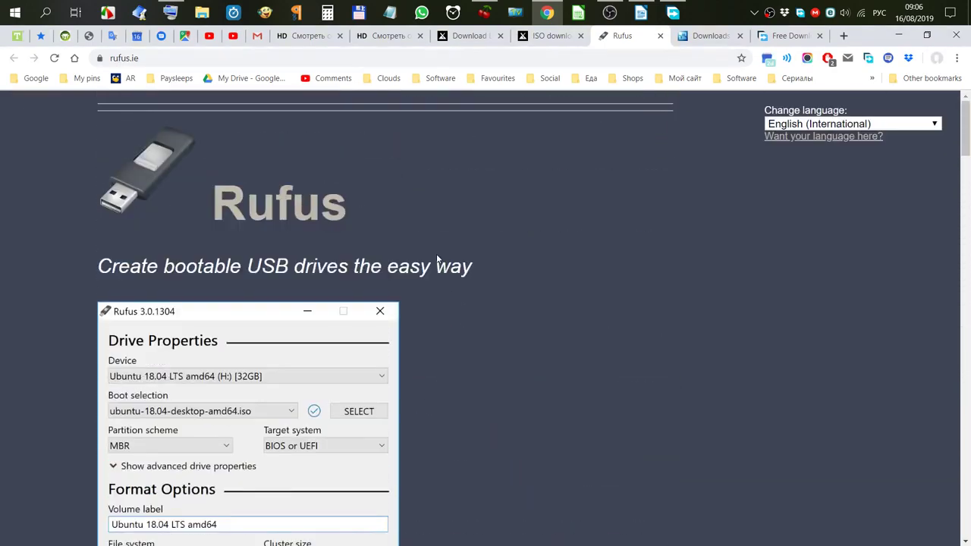
- Review the full tool list in the Writer notes, and switch to the browser's YouTube page listing the Windows backup and restore videos
click(642, 14)
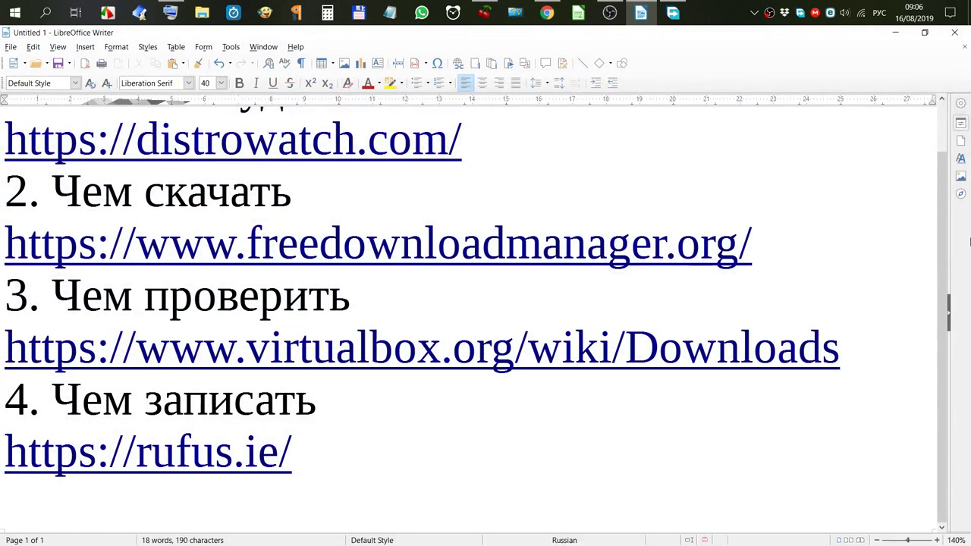
scroll(940, 174, up, 1)
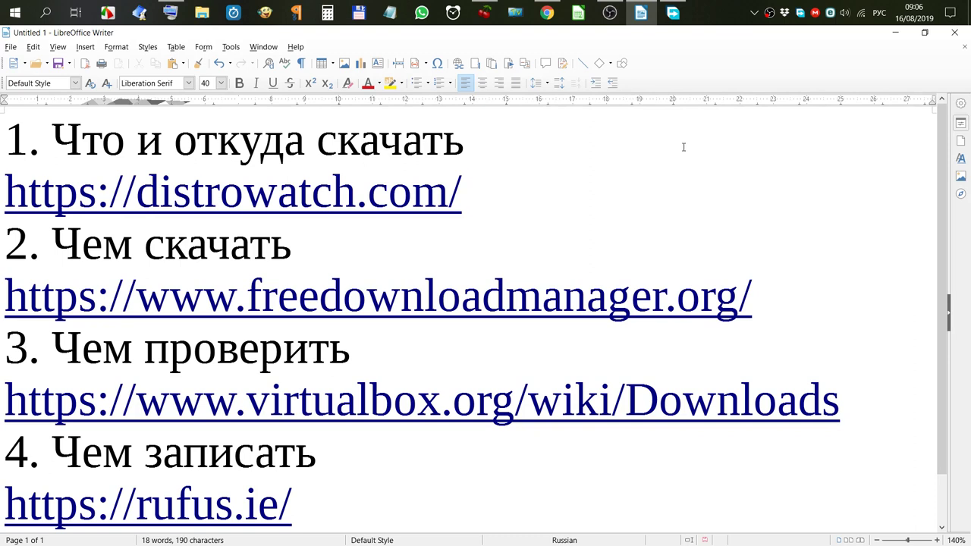
click(547, 12)
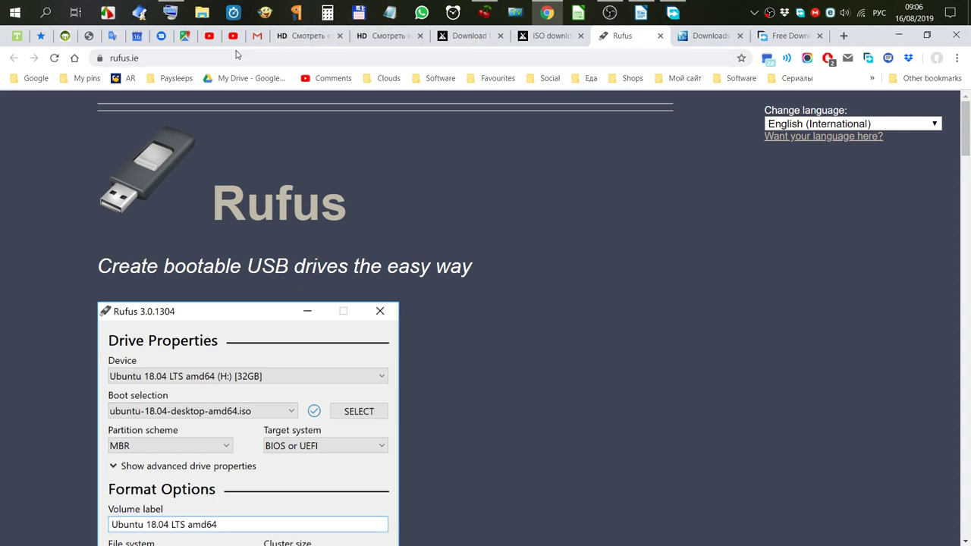
click(212, 37)
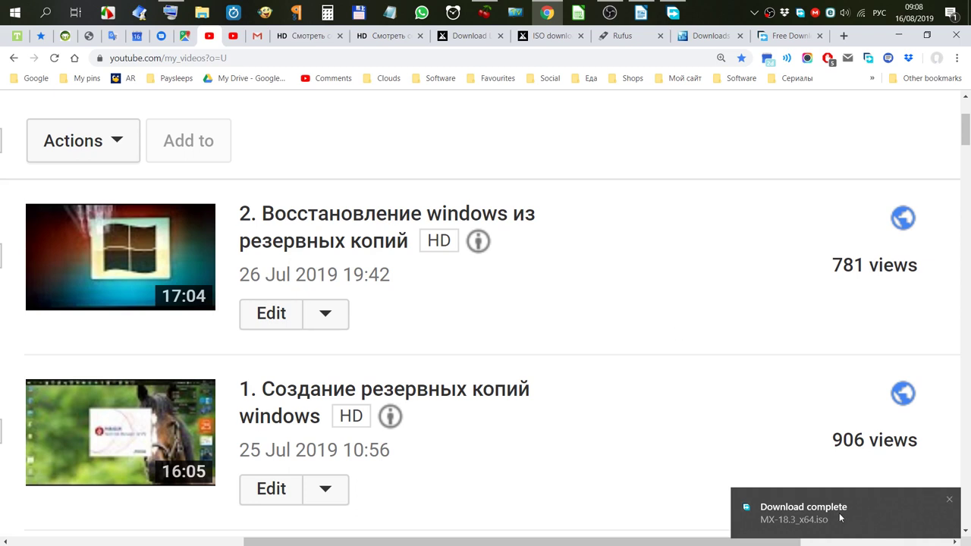
- Dismiss the MX-18.3_x64.iso download notification and minimize the browser and Writer windows to reach the desktop
click(948, 502)
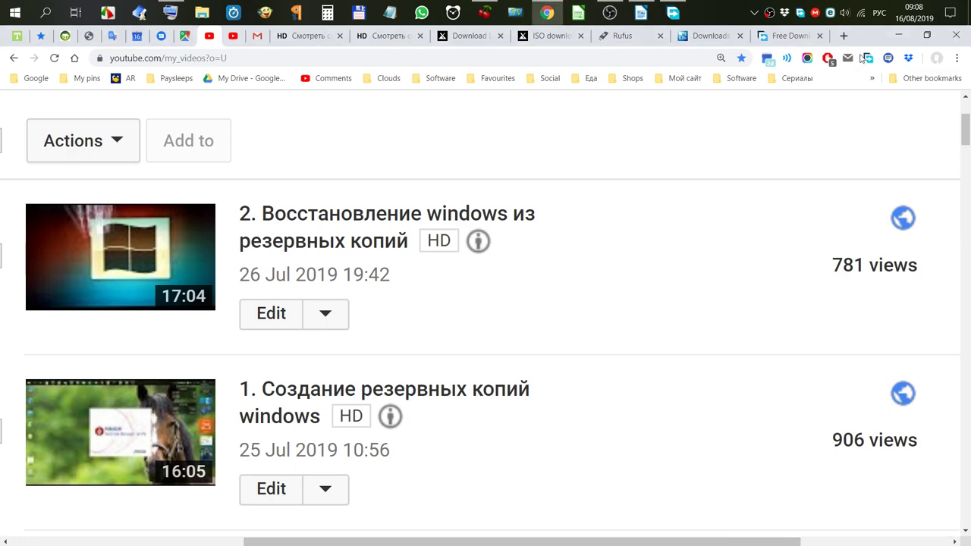
click(901, 39)
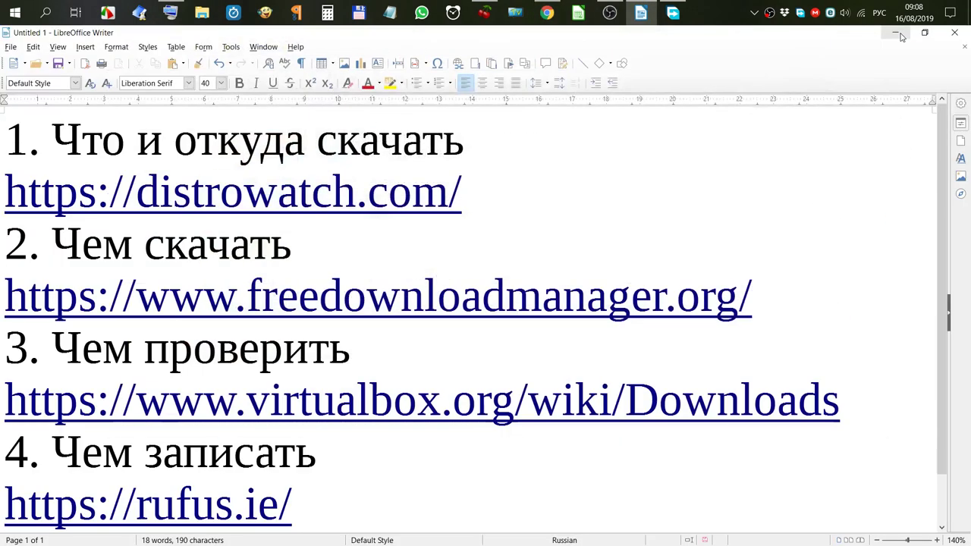
click(897, 34)
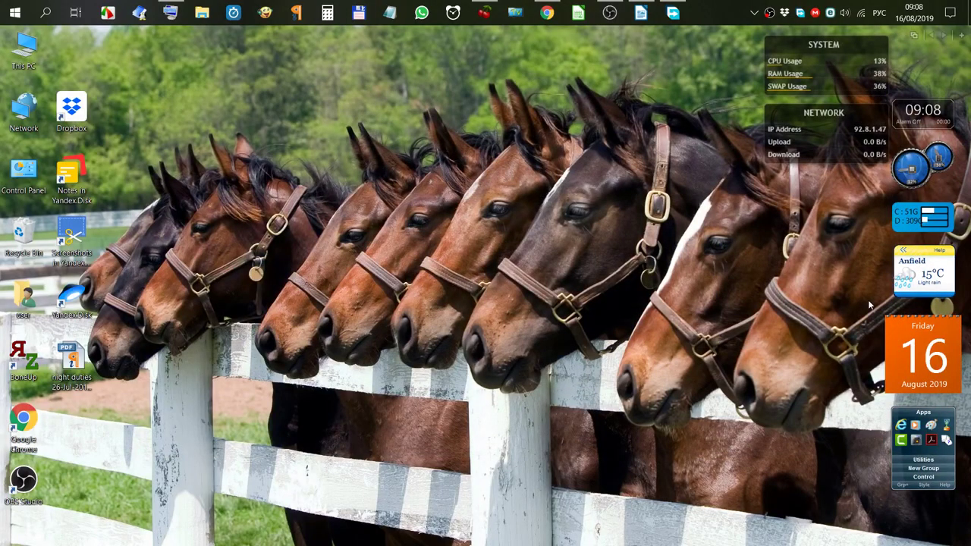
- Launch VirtualBox from the desktop launcher gadget's New Group section and dismiss its new-version notice
click(924, 460)
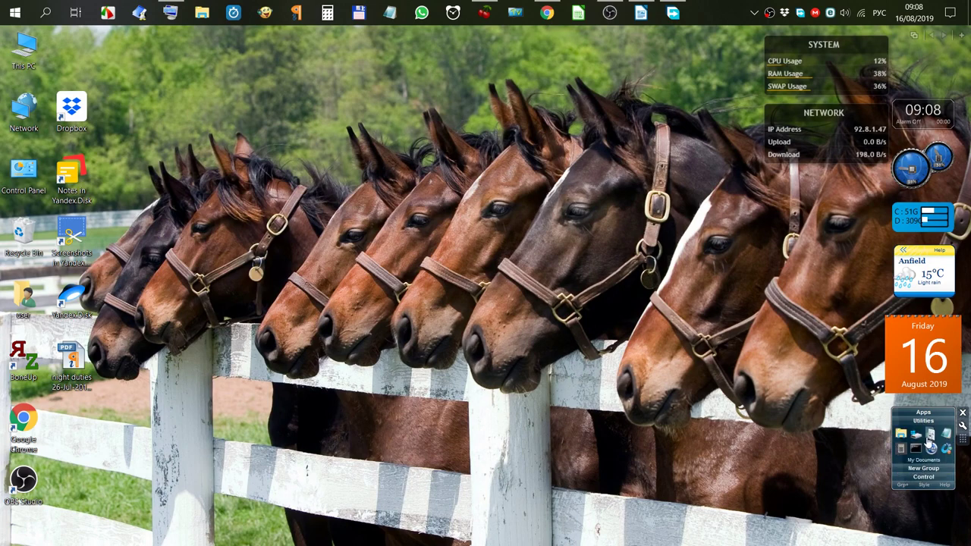
click(925, 466)
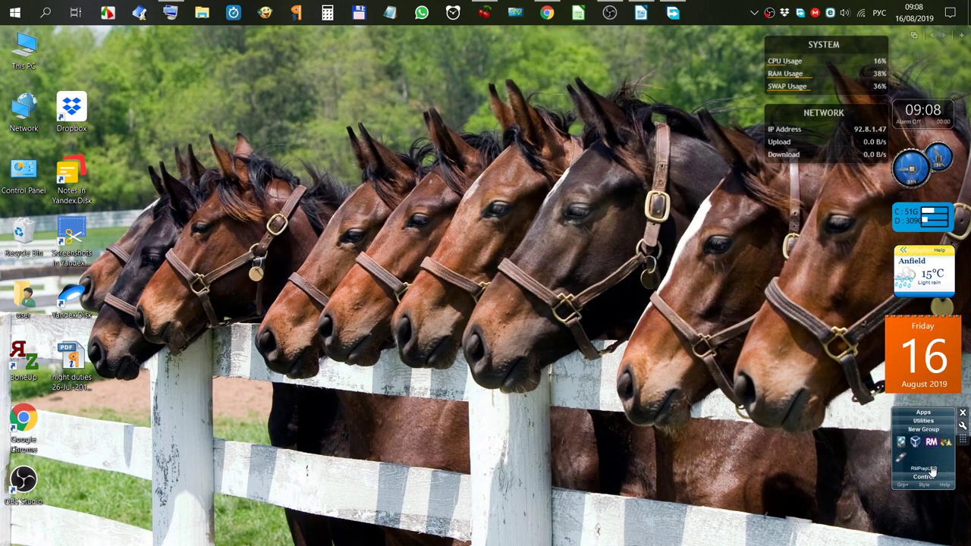
click(915, 446)
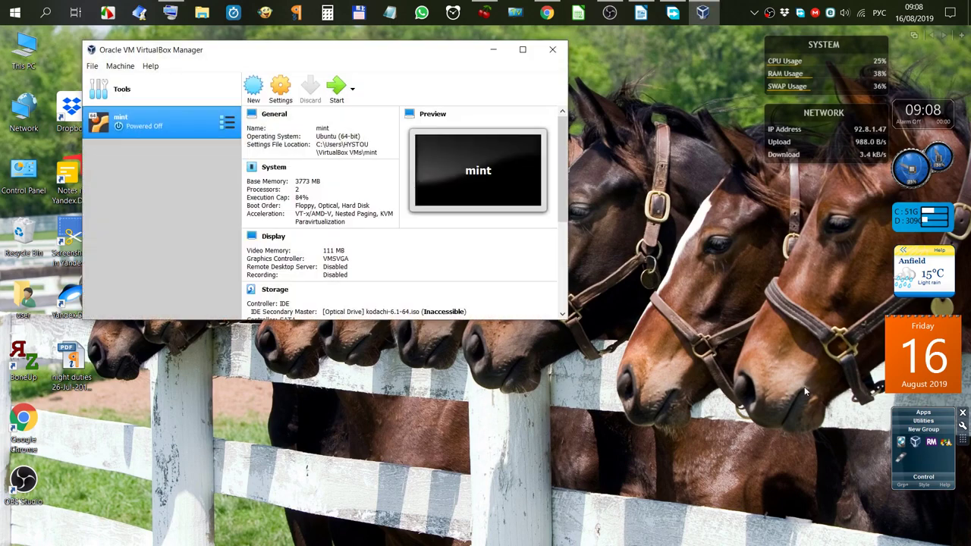
click(283, 86)
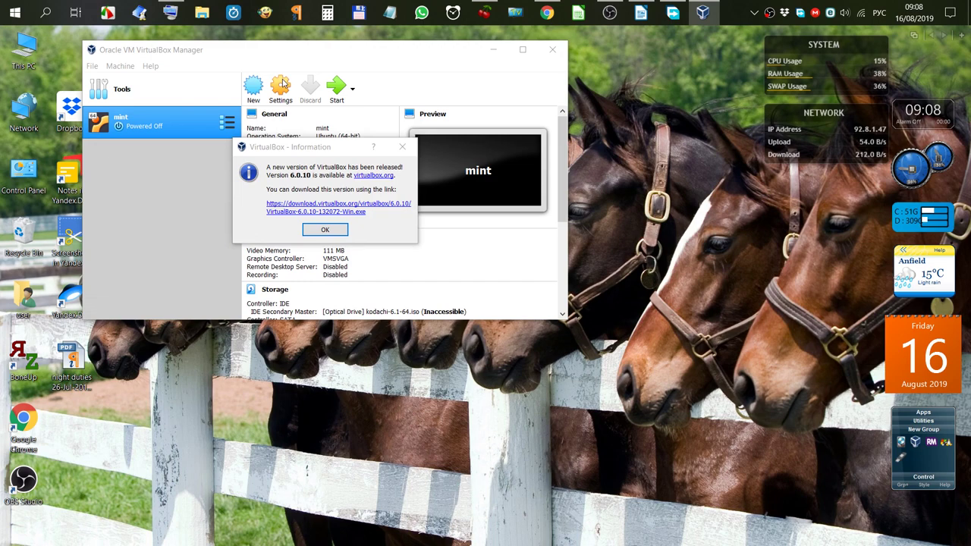
click(341, 231)
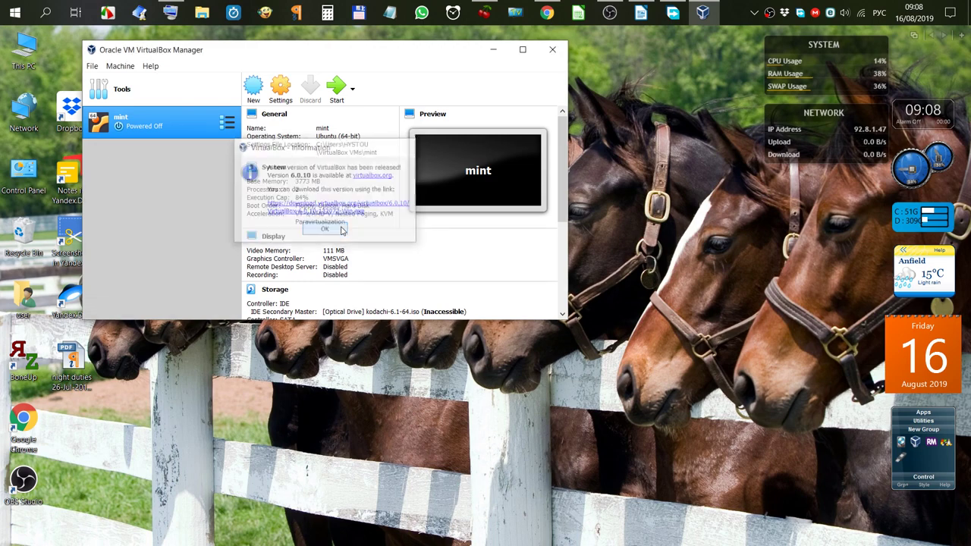
- In the mint machine's storage settings, replace the kodachi-6.1-64.iso optical disk with MX-18.3_x64 from the Downloads folder
click(282, 89)
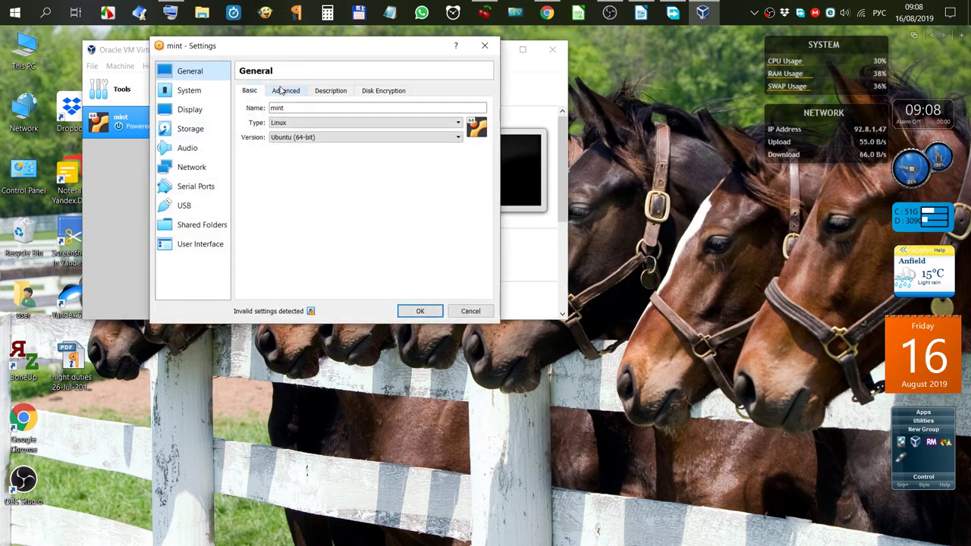
click(200, 131)
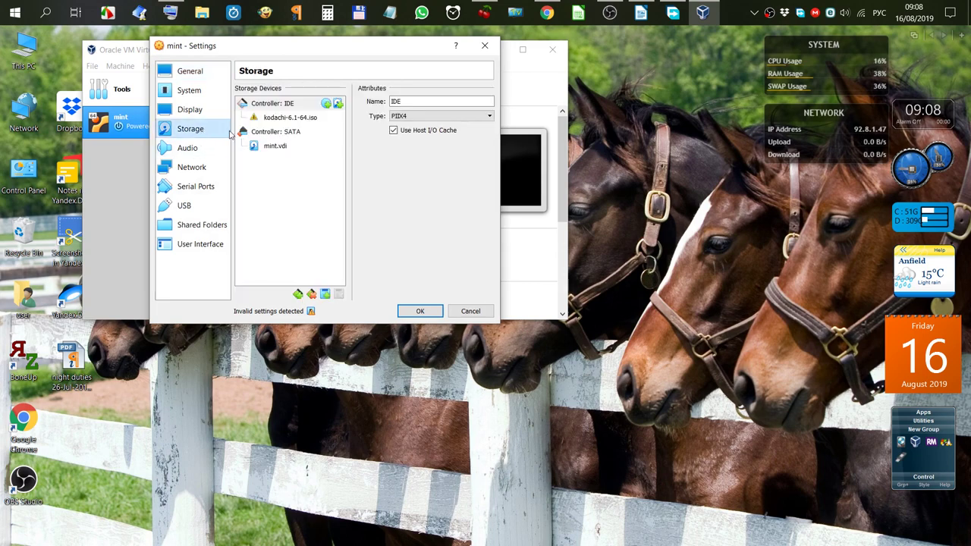
click(295, 119)
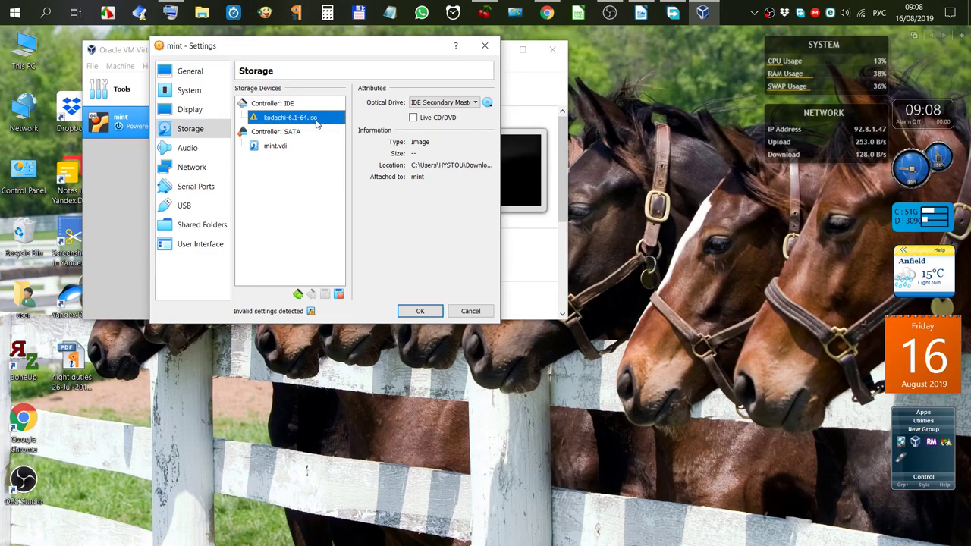
click(490, 107)
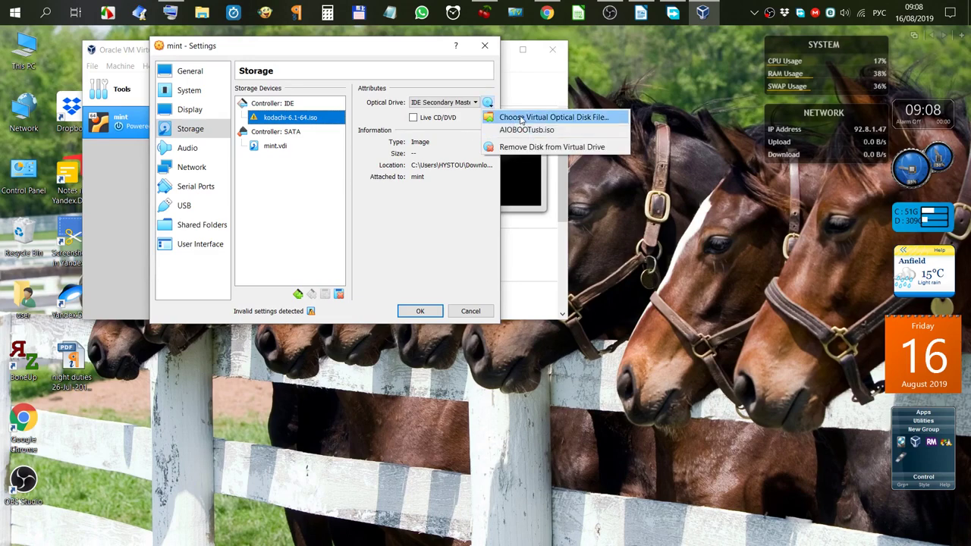
click(520, 118)
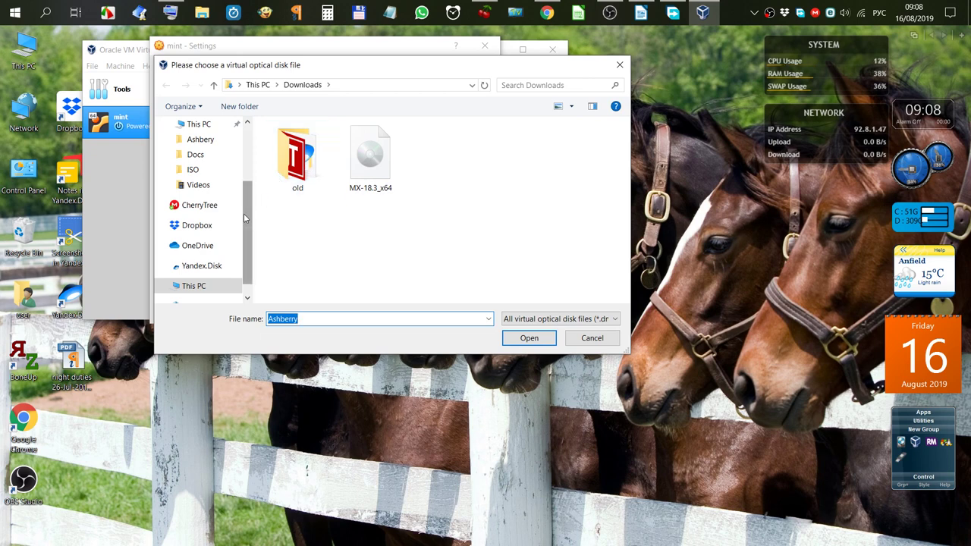
click(372, 166)
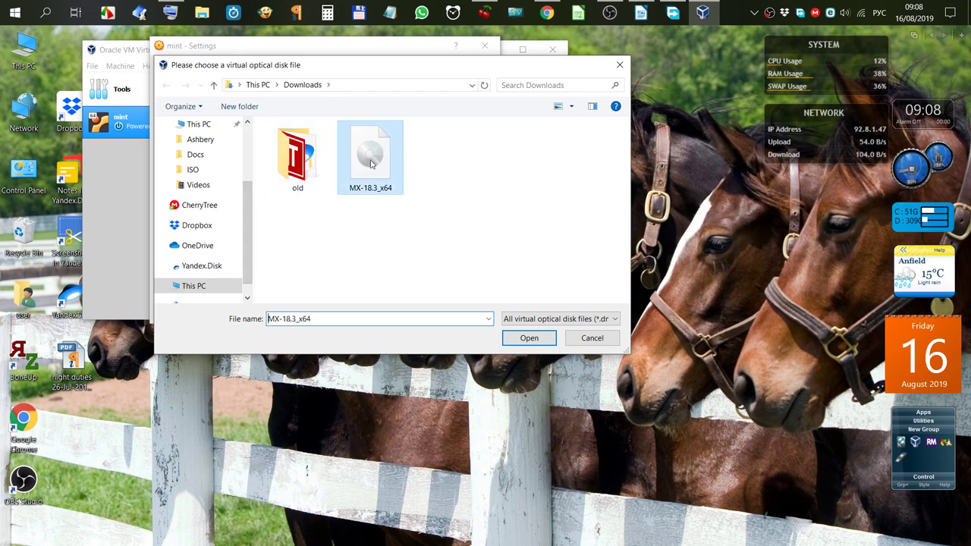
click(541, 339)
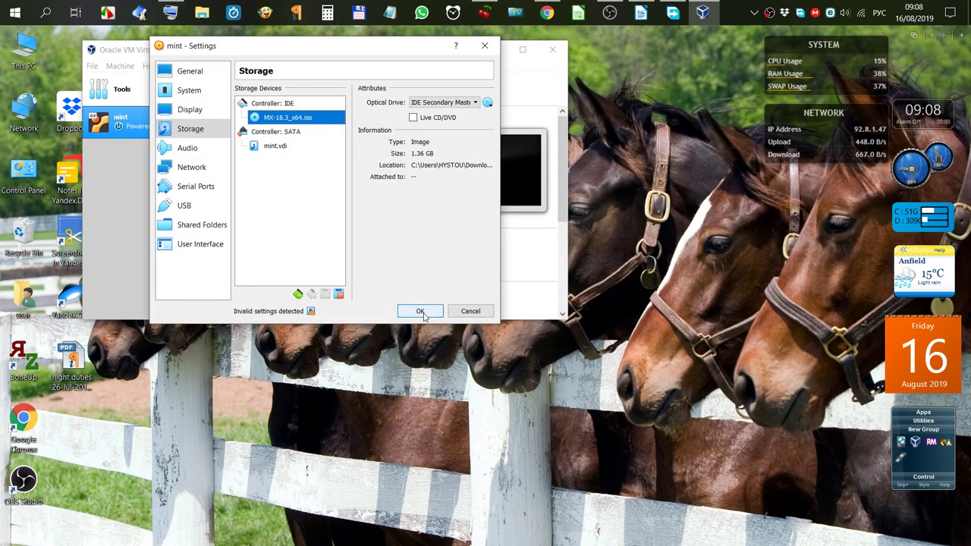
- Review the mint machine's display, motherboard and processor settings, and save the machine configuration
click(182, 110)
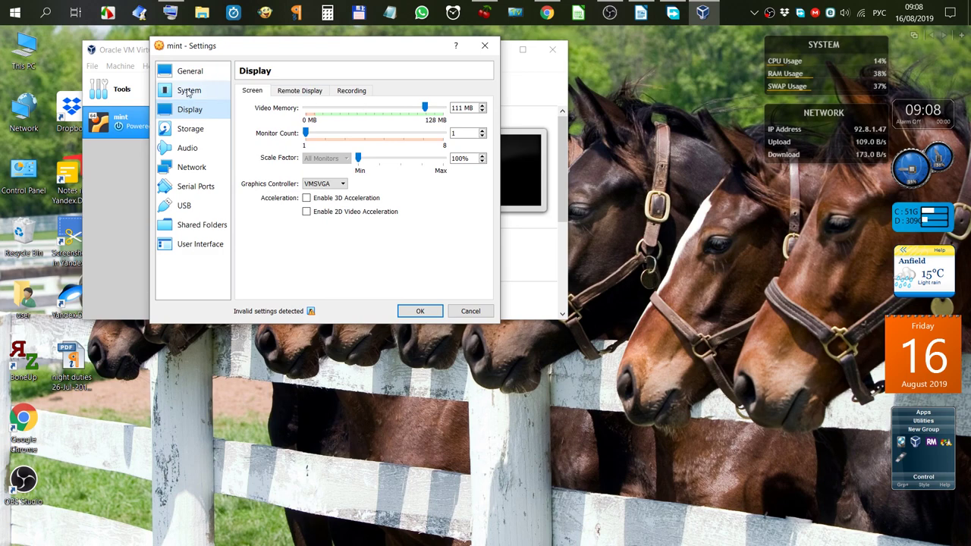
click(188, 91)
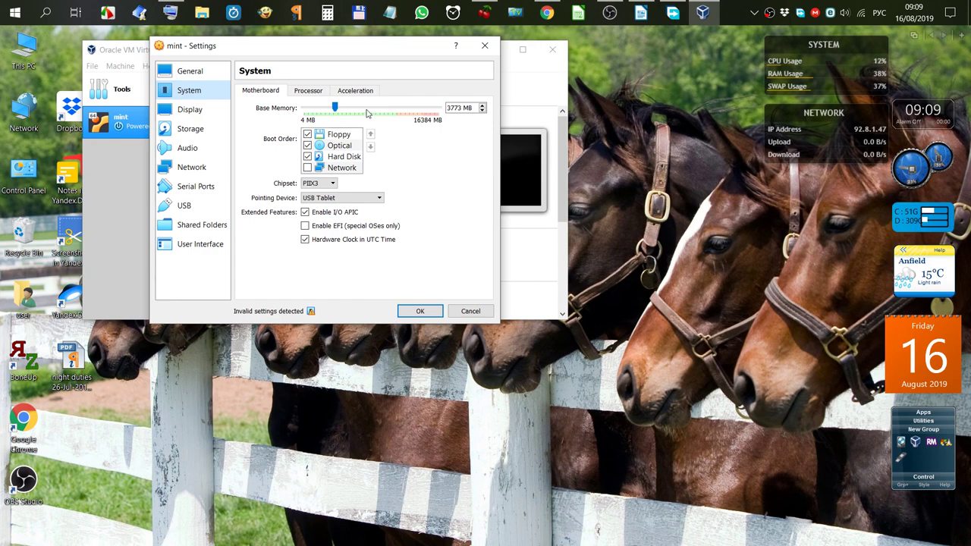
click(317, 92)
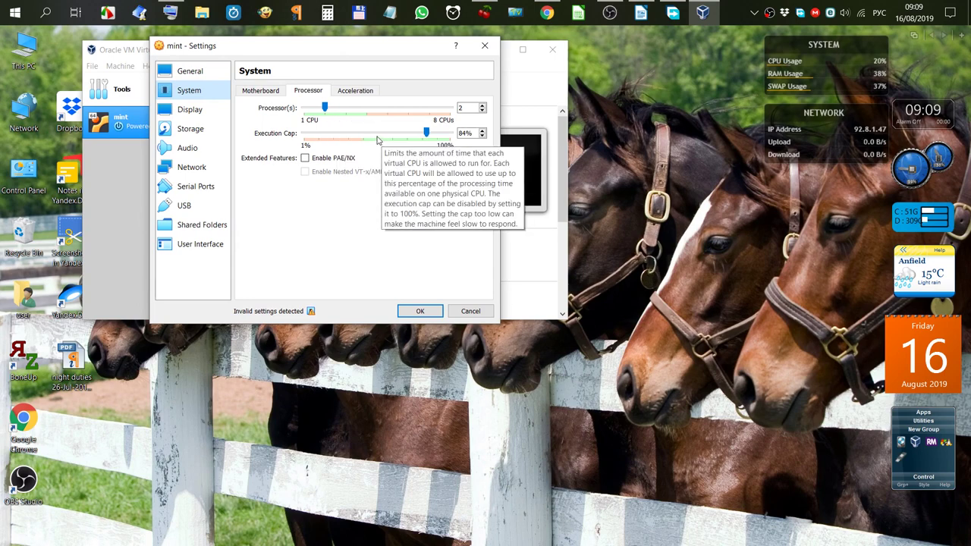
click(422, 311)
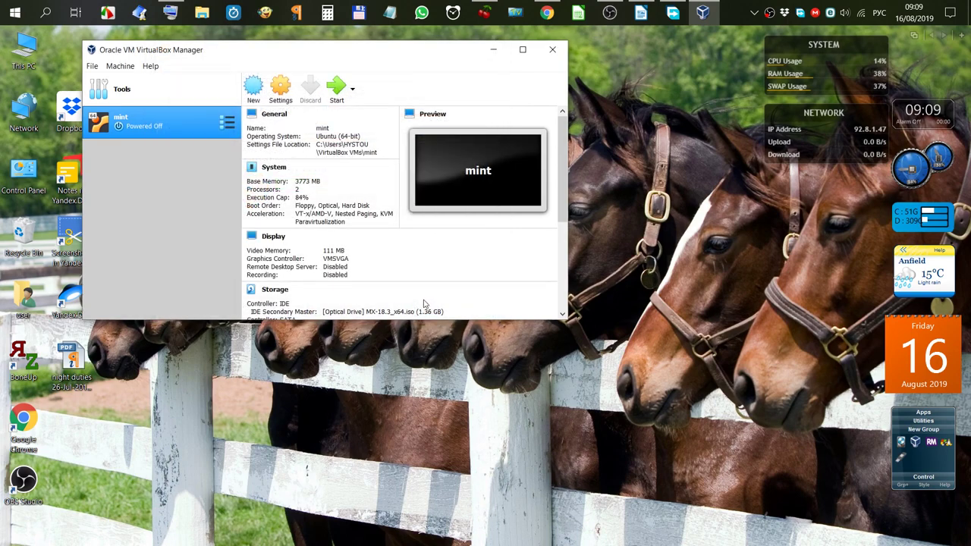
- Boot the mint virtual machine from the MX-18.3 x64 entry, and enlarge its window with VirtualBox Manager minimized
click(337, 91)
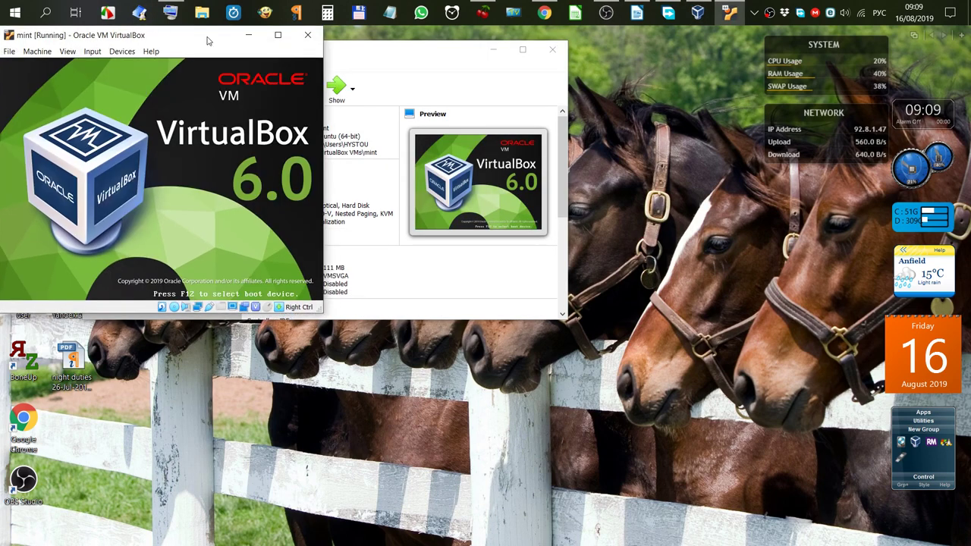
drag(205, 48, 332, 54)
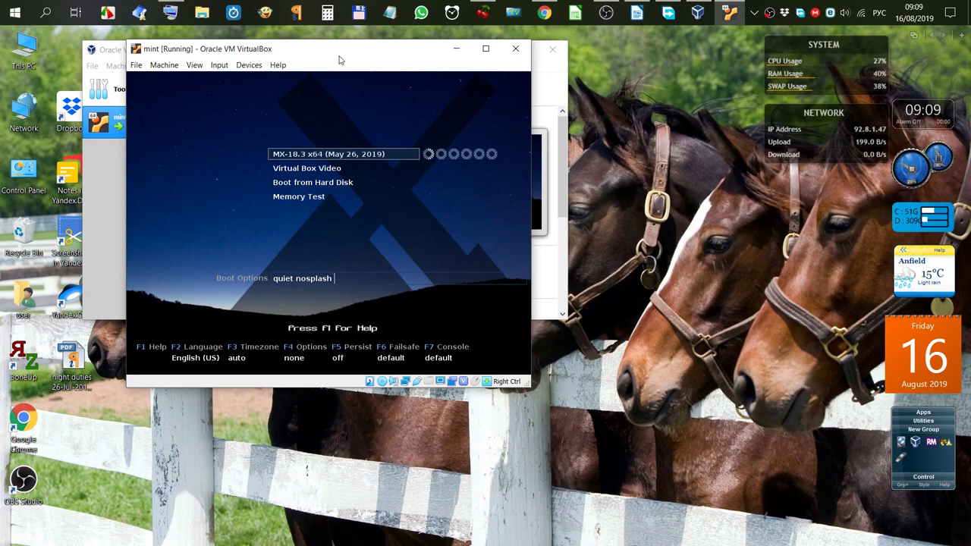
key(Return)
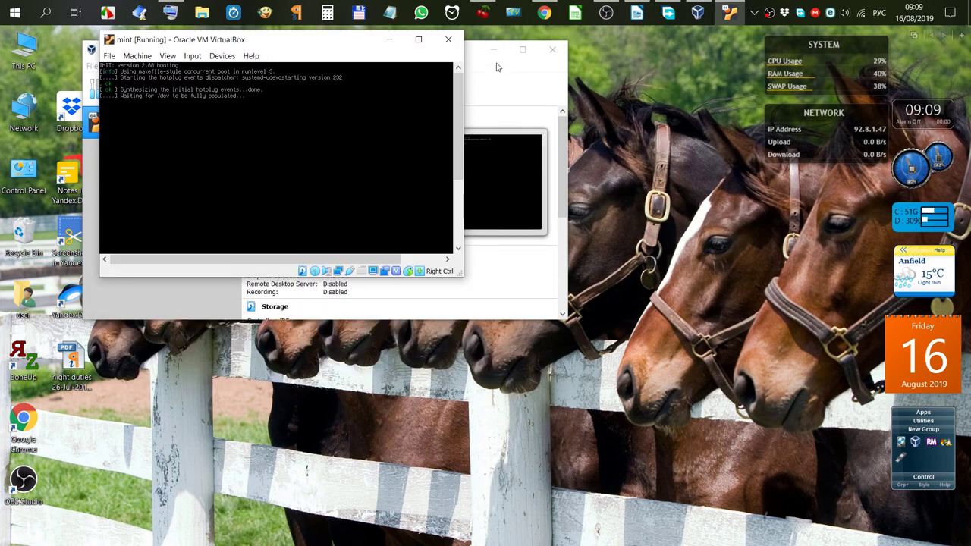
click(494, 49)
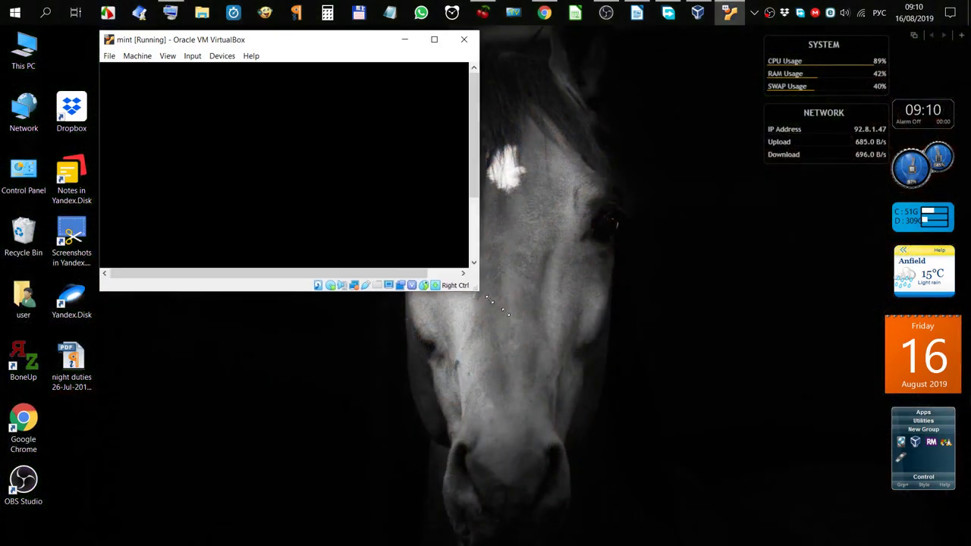
drag(458, 271, 714, 493)
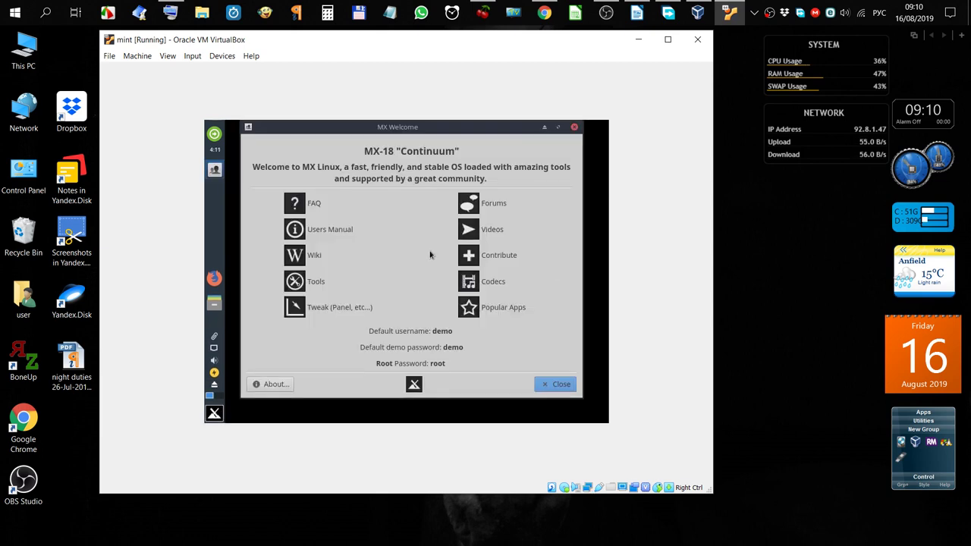
- Dismiss the MX Welcome window, power off the mint virtual machine and close VirtualBox Manager
click(560, 386)
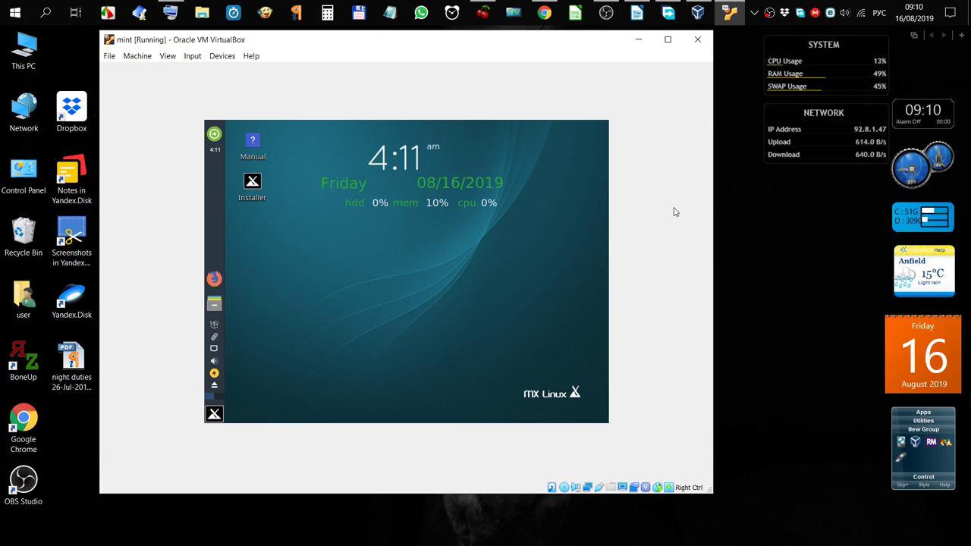
click(697, 38)
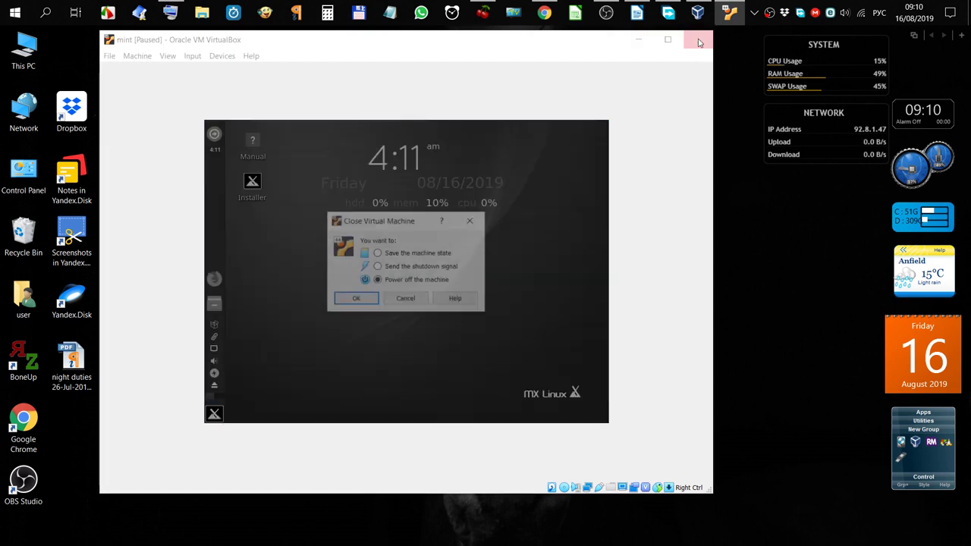
click(363, 302)
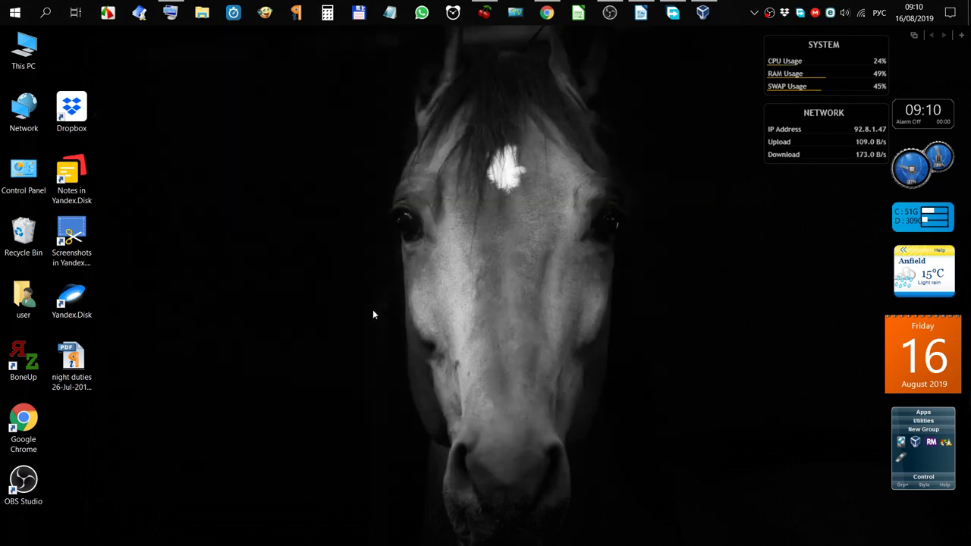
click(703, 12)
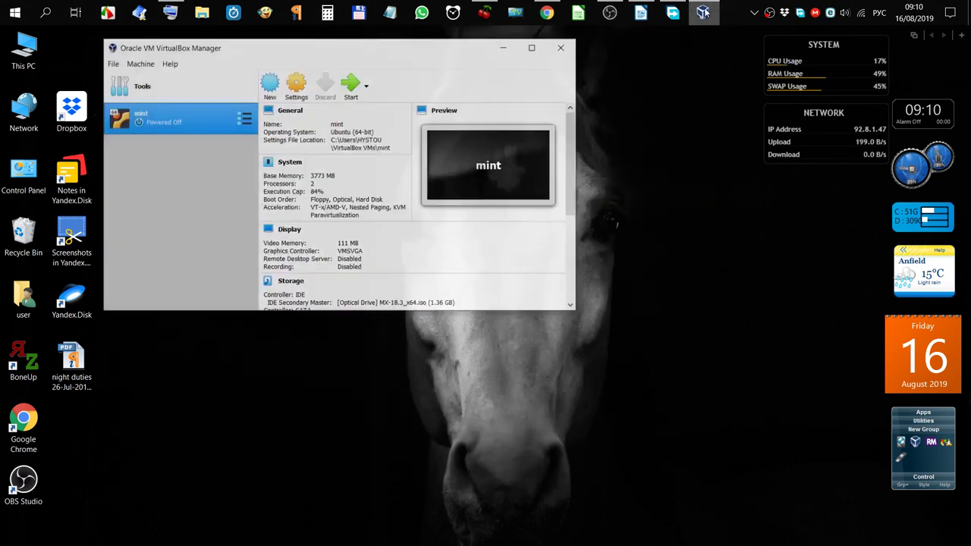
click(558, 49)
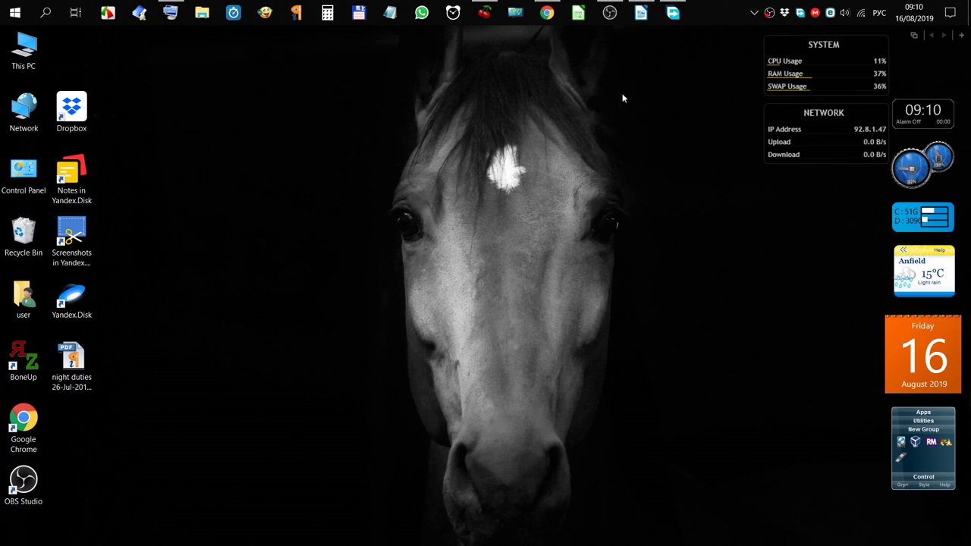
right_click(769, 14)
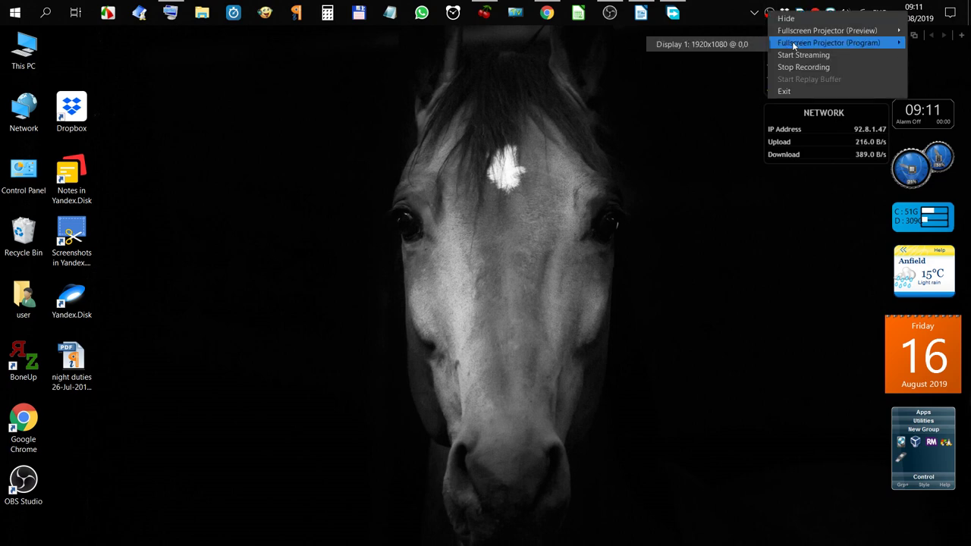
click(810, 67)
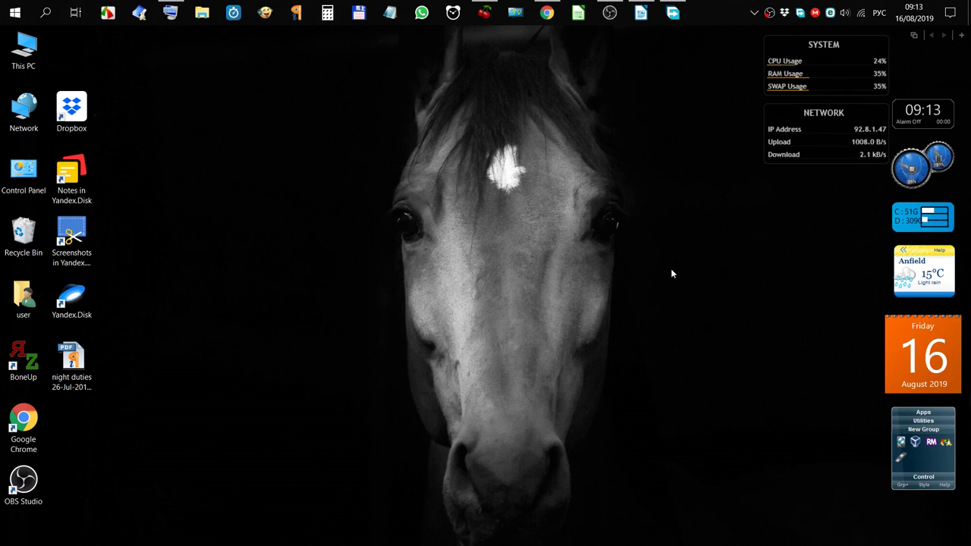
- Launch Rufus from the desktop launcher gadget's New Group section and load the MX-18.3_x64 image from the Downloads folder
click(903, 460)
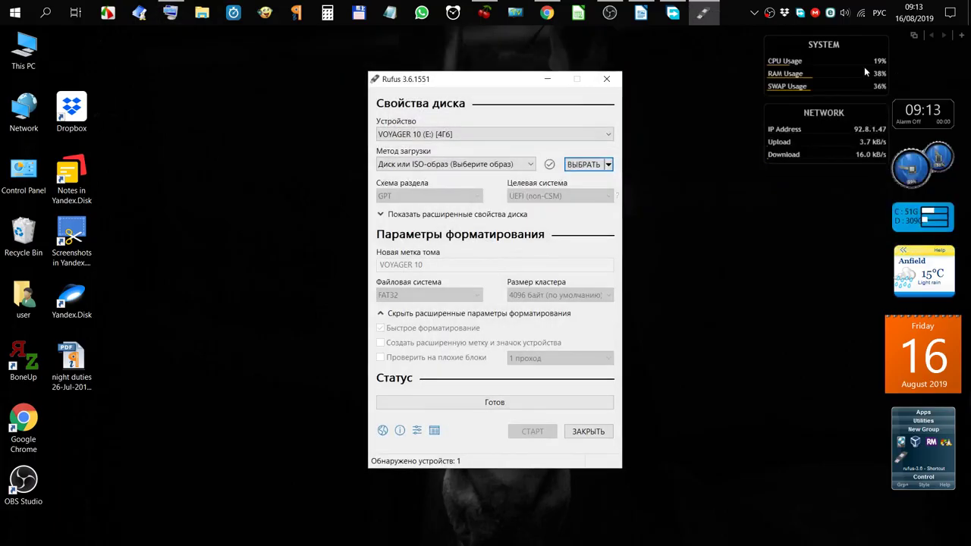
click(576, 165)
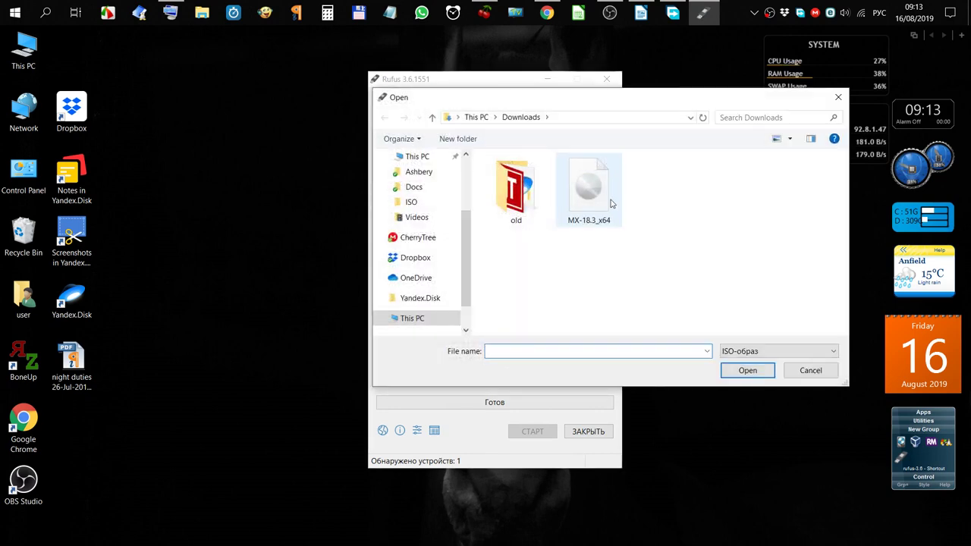
click(589, 183)
click(748, 368)
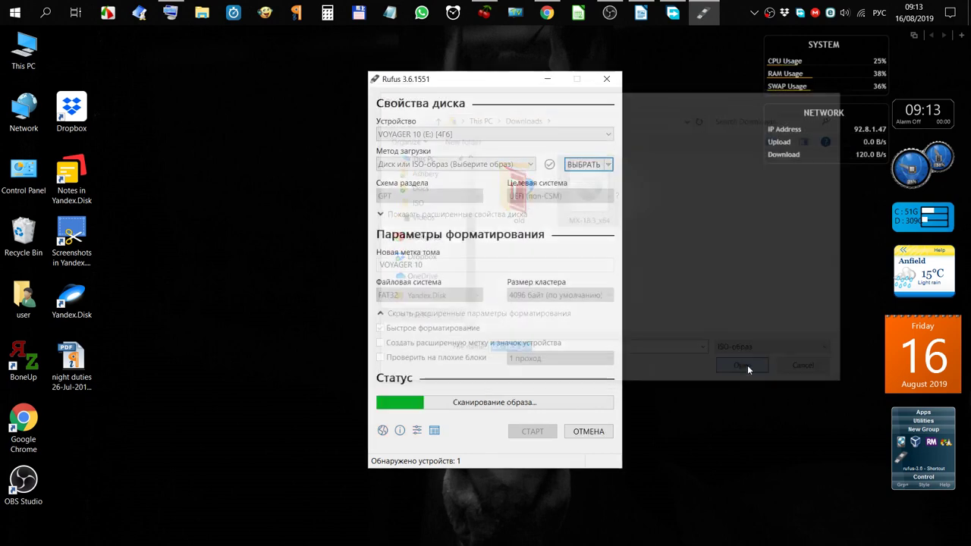
drag(496, 82, 611, 59)
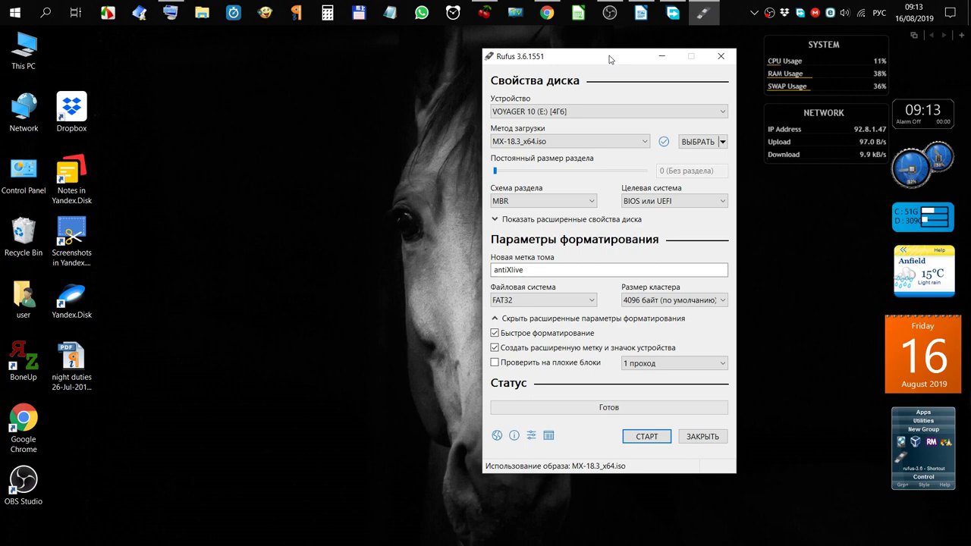
- Open Windows Disk Management beside Rufus and check Disk 0's partition style in its volume properties
right_click(18, 17)
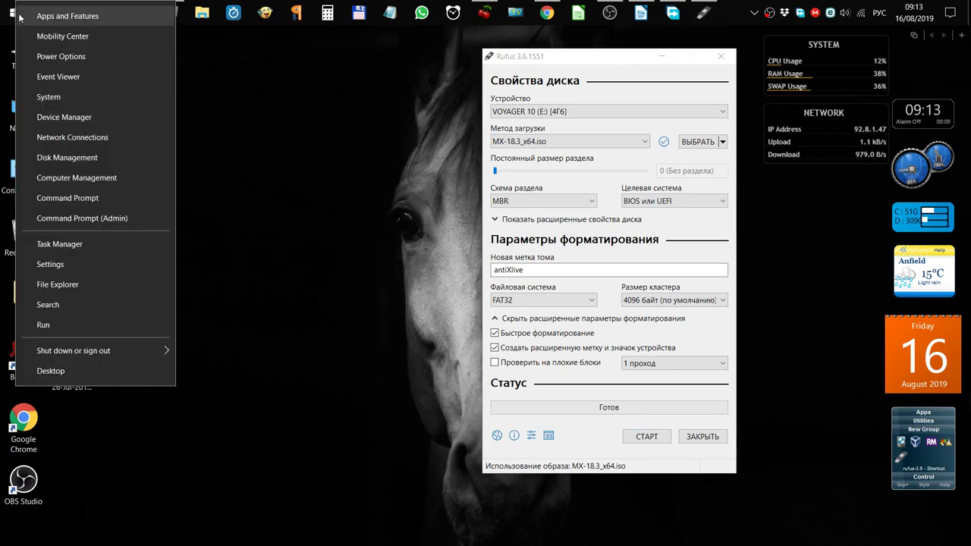
click(88, 159)
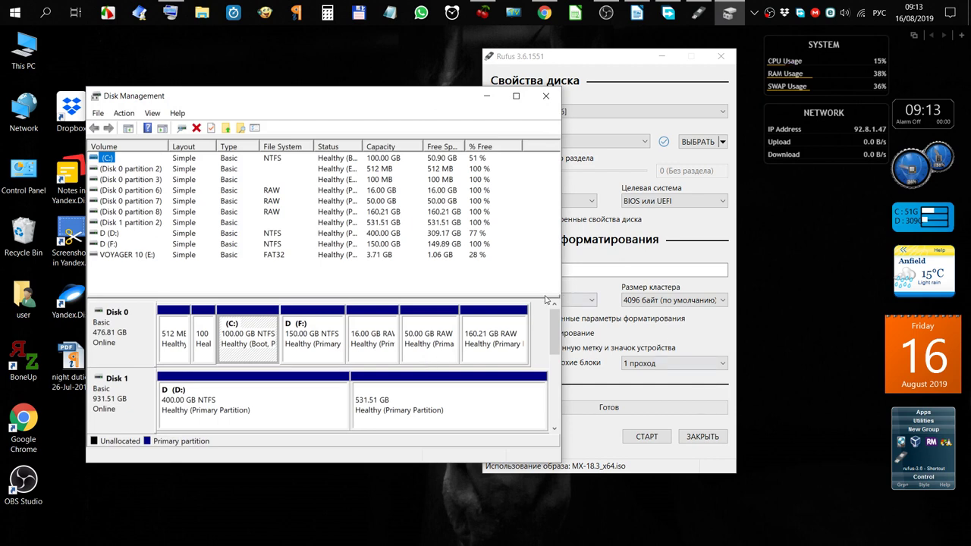
click(112, 341)
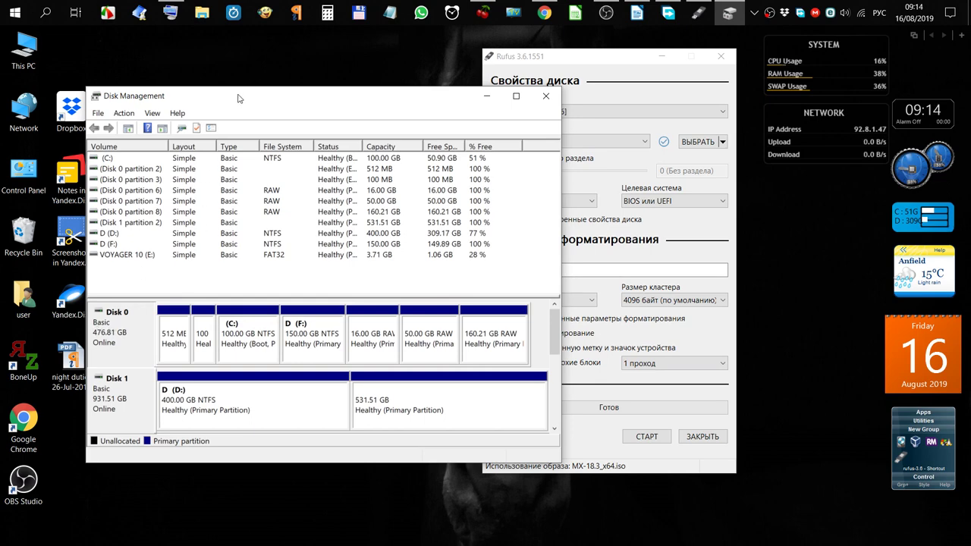
drag(237, 98, 163, 38)
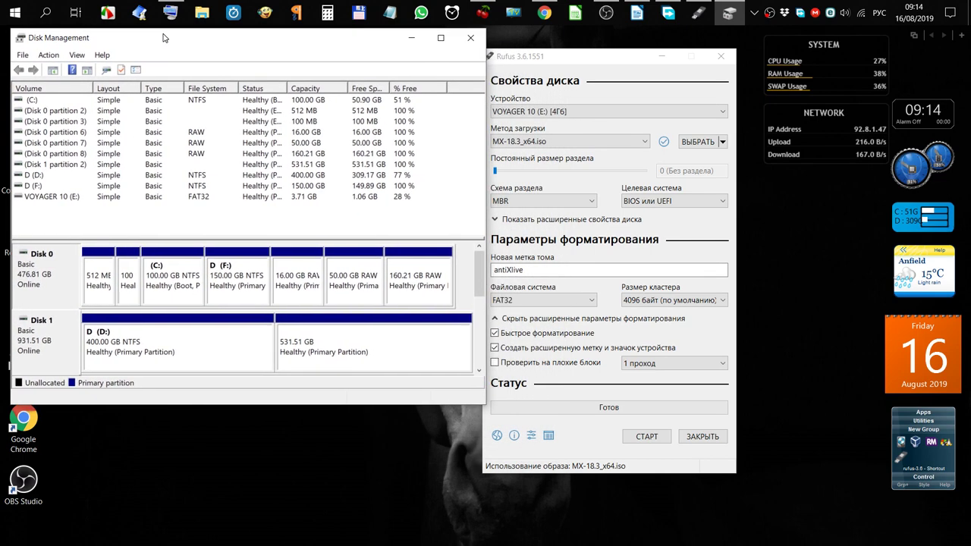
drag(606, 60, 664, 57)
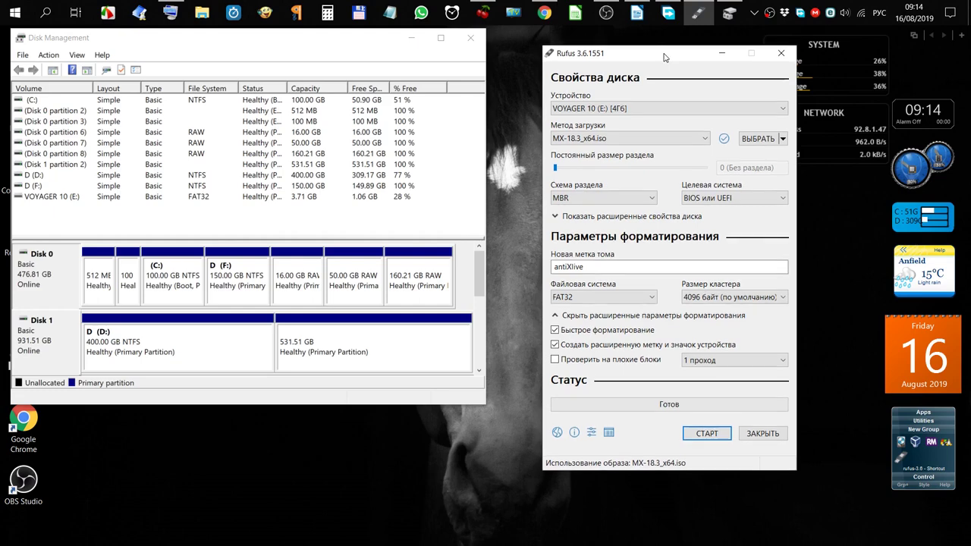
right_click(38, 271)
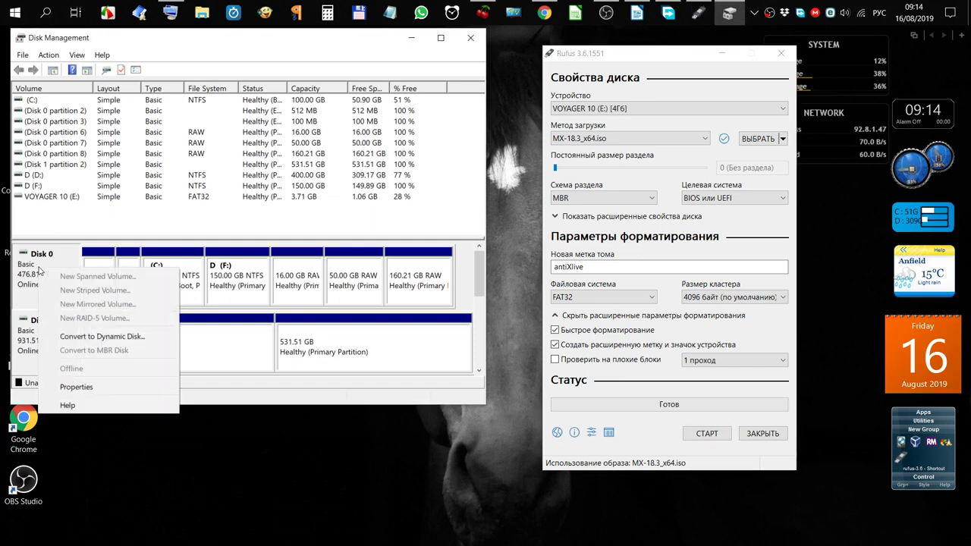
click(105, 387)
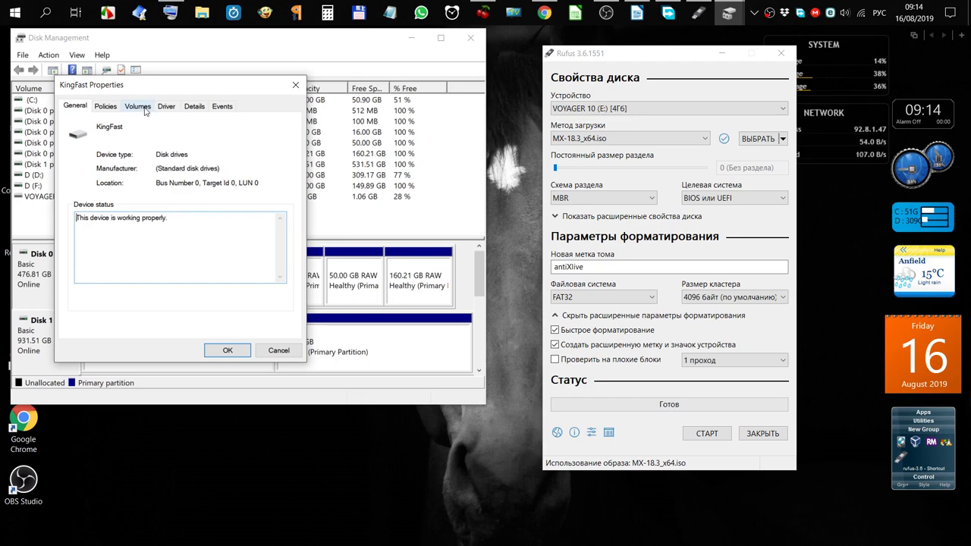
click(144, 110)
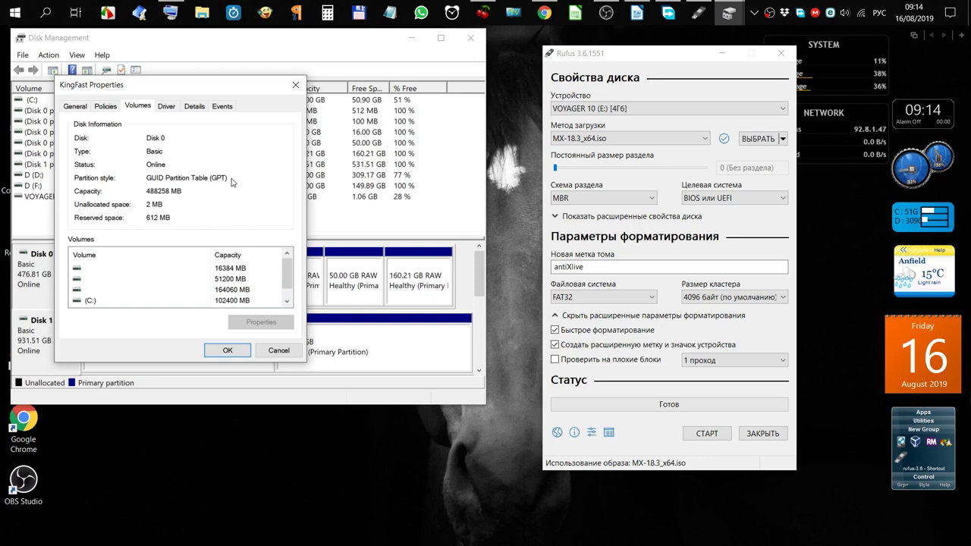
click(240, 351)
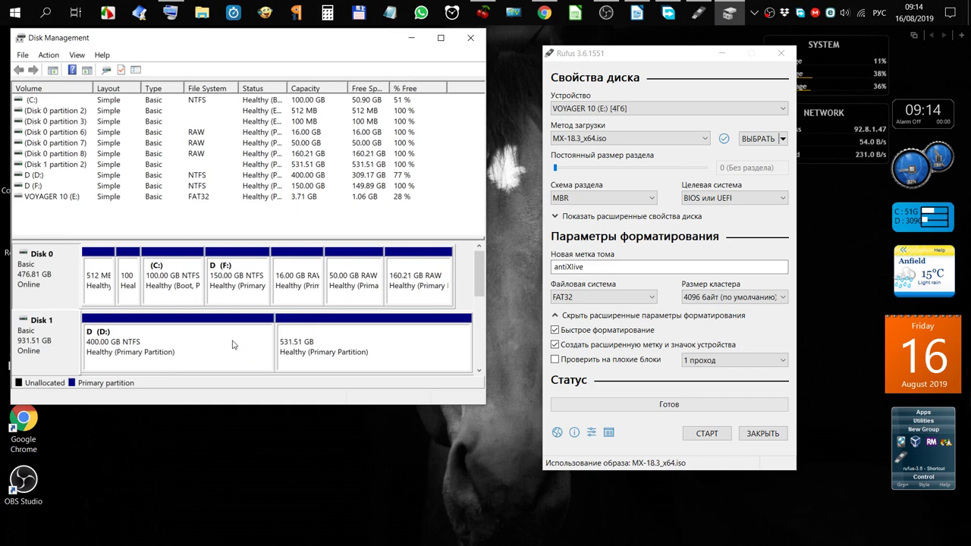
- Check Disk 1's partition style in its volume properties and close Disk Management
right_click(42, 350)
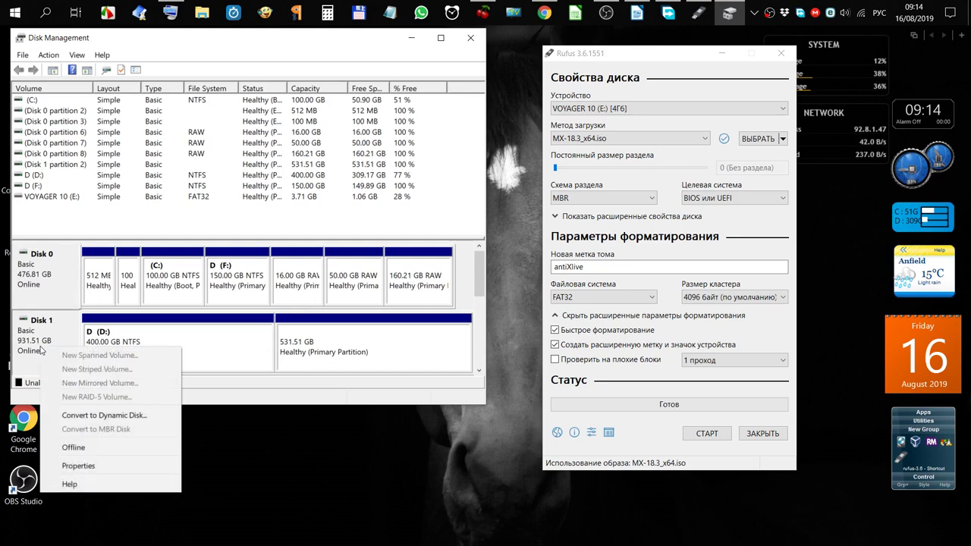
click(109, 466)
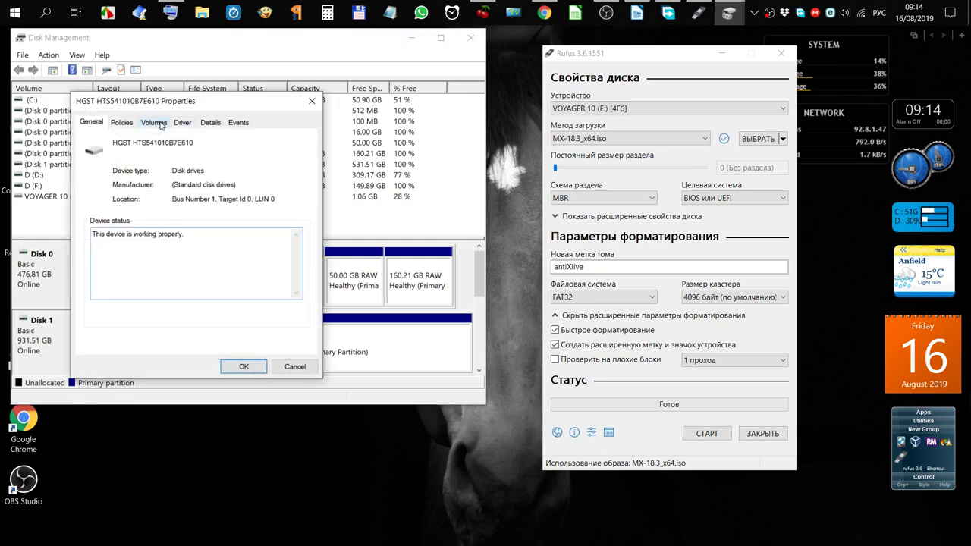
click(155, 123)
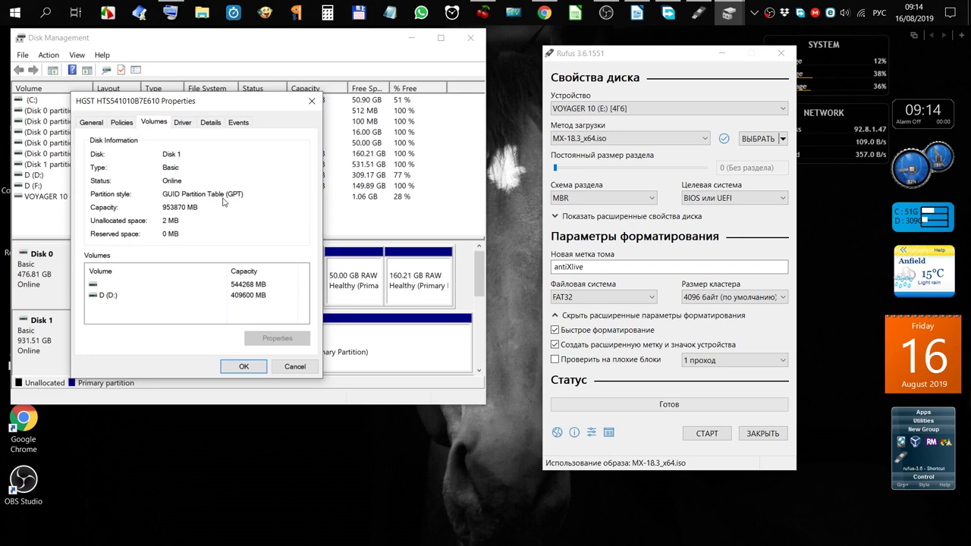
click(295, 367)
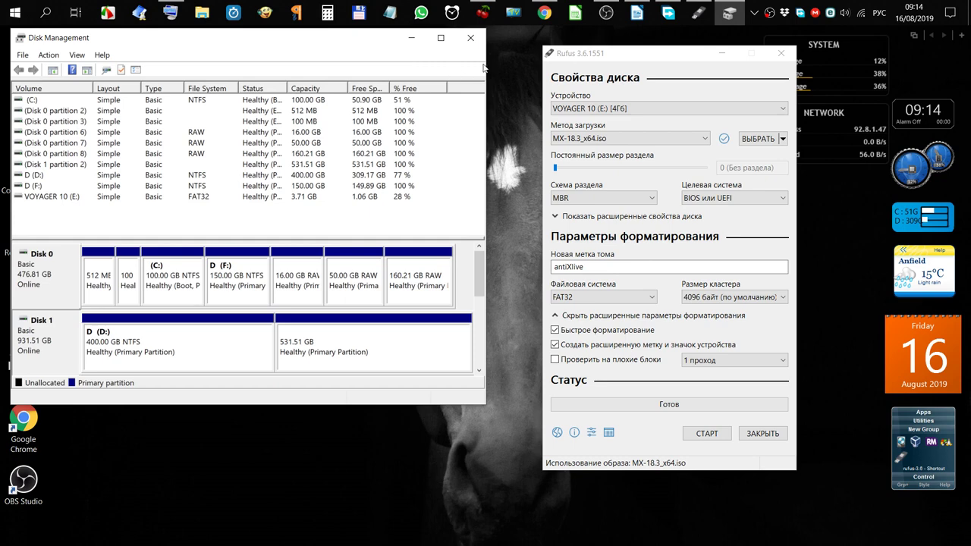
click(476, 38)
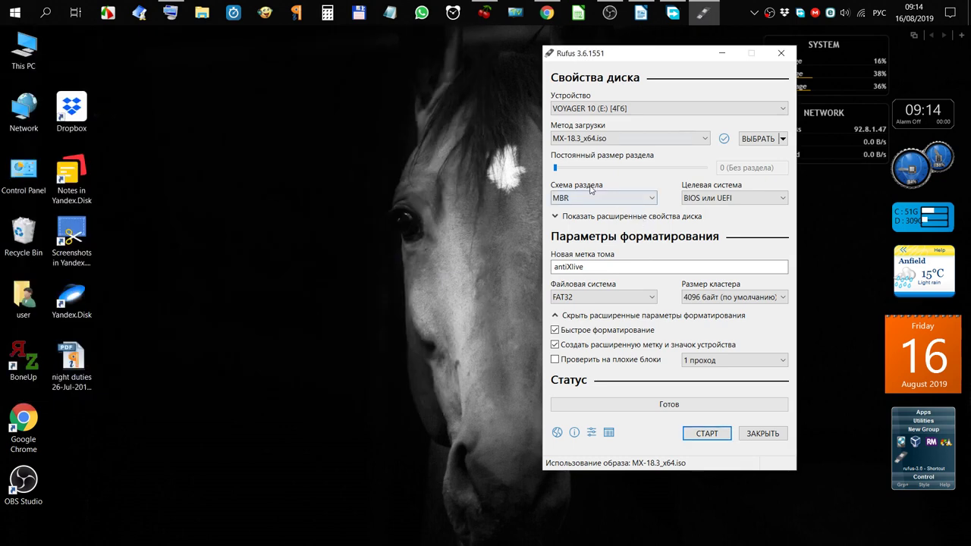
- Set the Rufus partition scheme to GPT with UEFI (non-CSM) as the target system
click(783, 199)
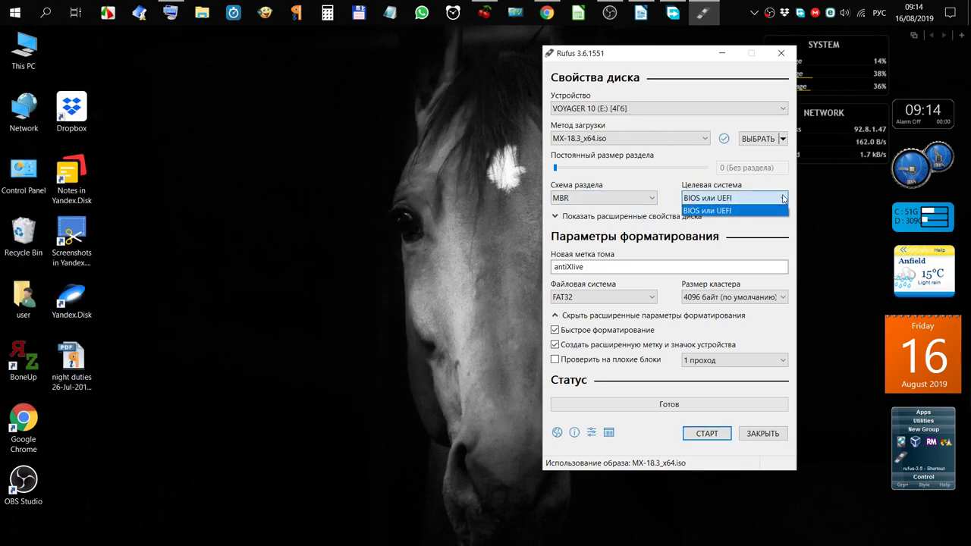
click(784, 198)
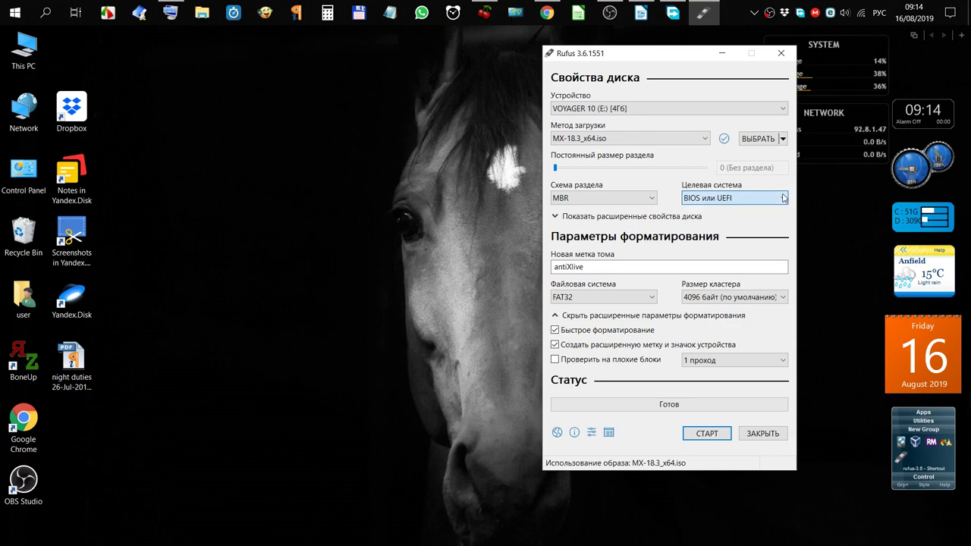
click(653, 199)
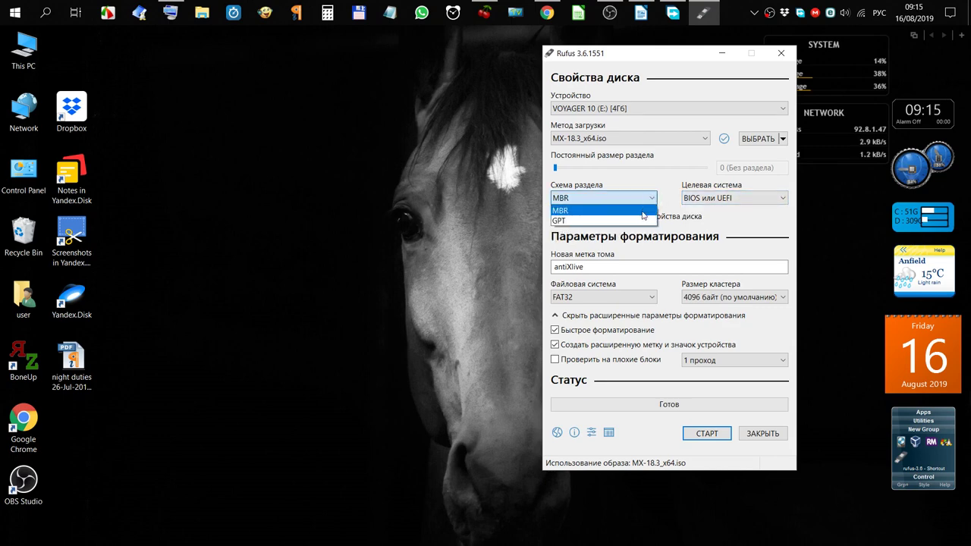
click(638, 220)
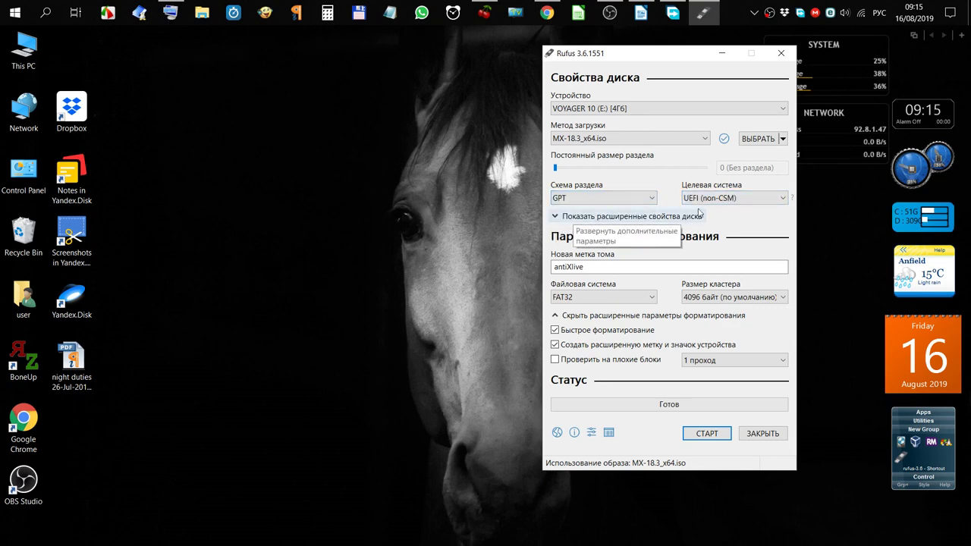
click(784, 198)
click(759, 211)
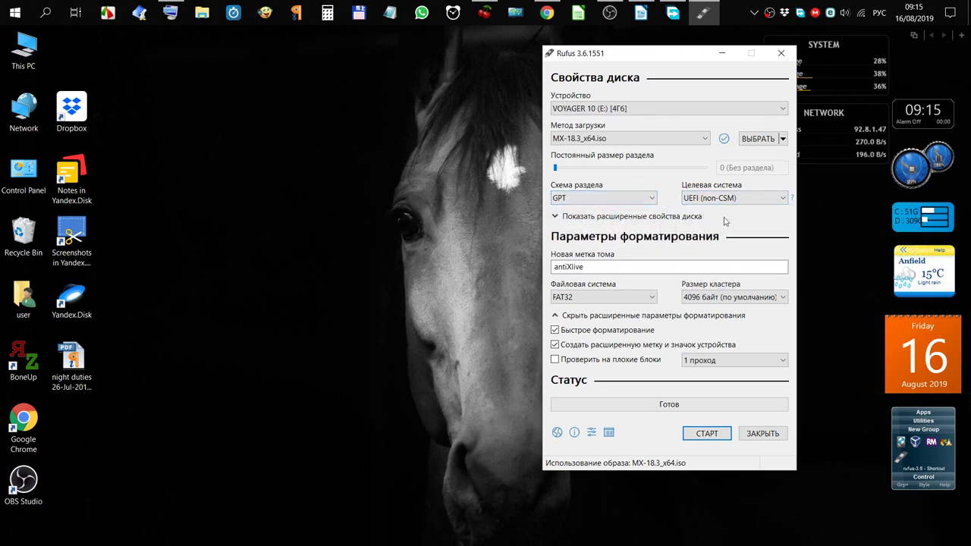
- Start writing MX-18.3_x64.iso to the VOYAGER 10 (E:) drive in the recommended ISO image mode, accepting erasure of its data
drag(660, 61, 365, 72)
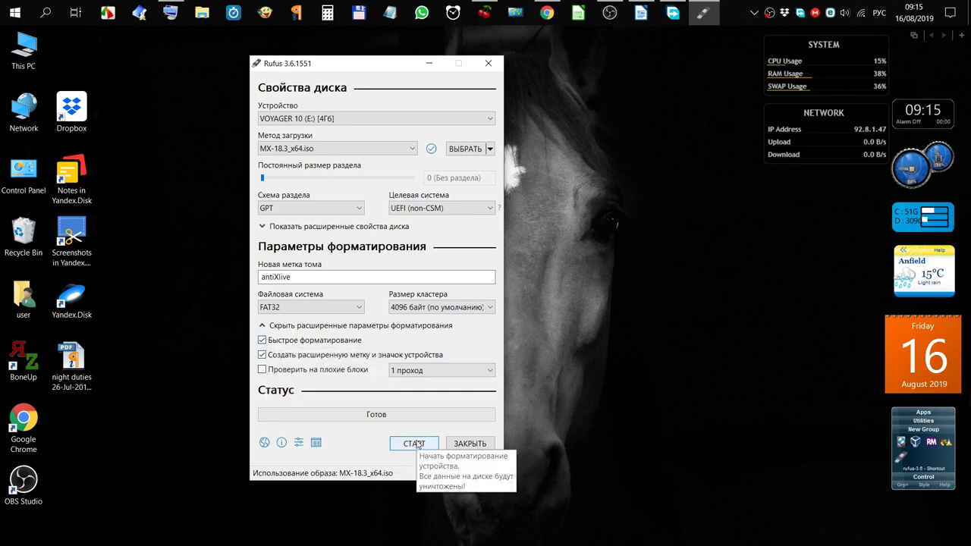
click(415, 444)
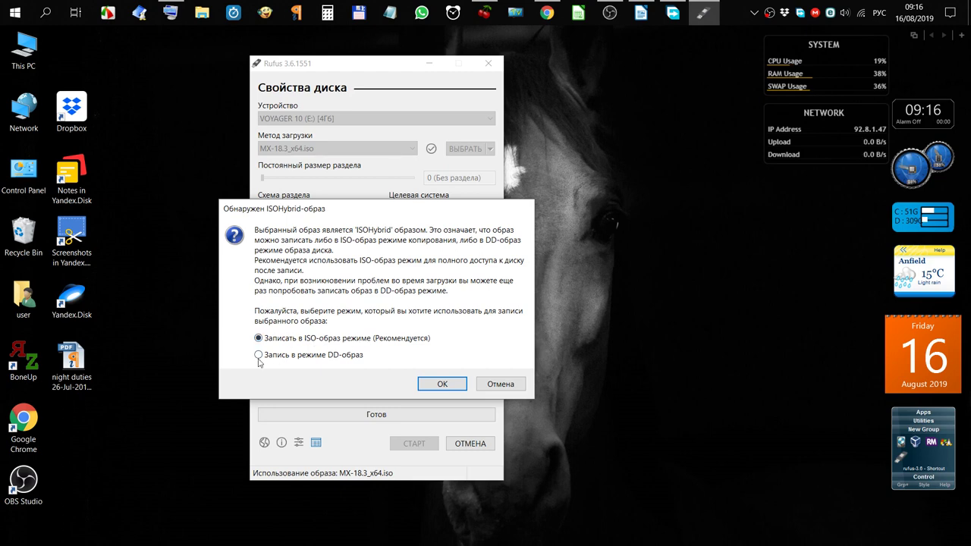
click(443, 384)
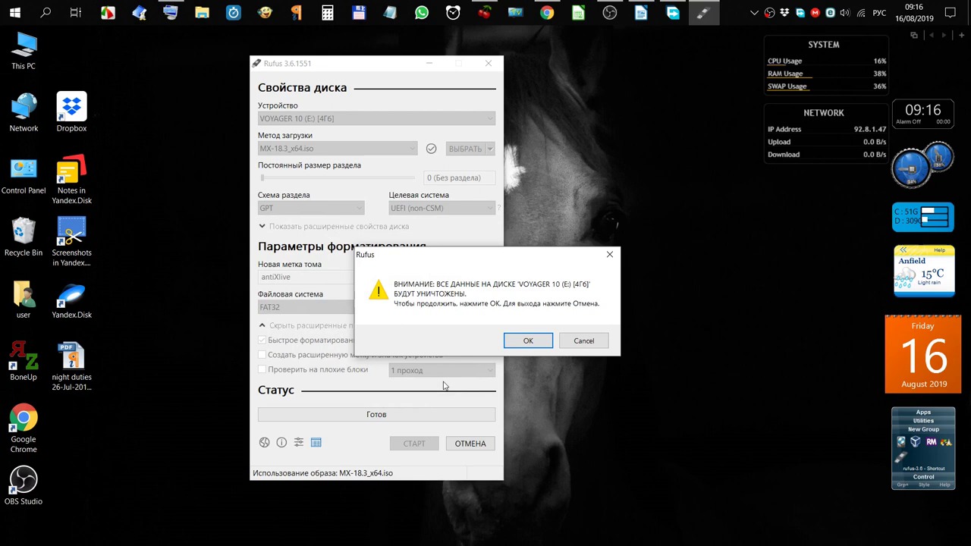
click(529, 342)
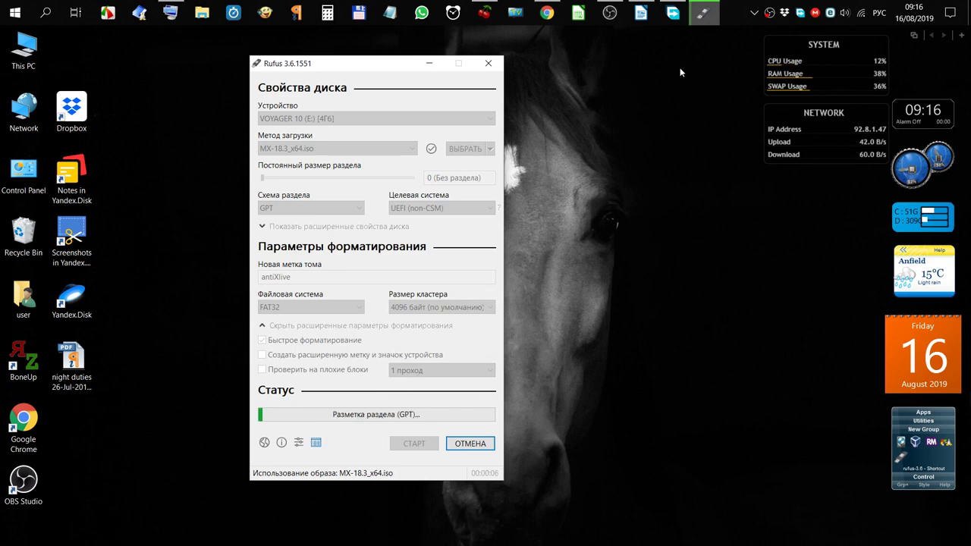
right_click(770, 14)
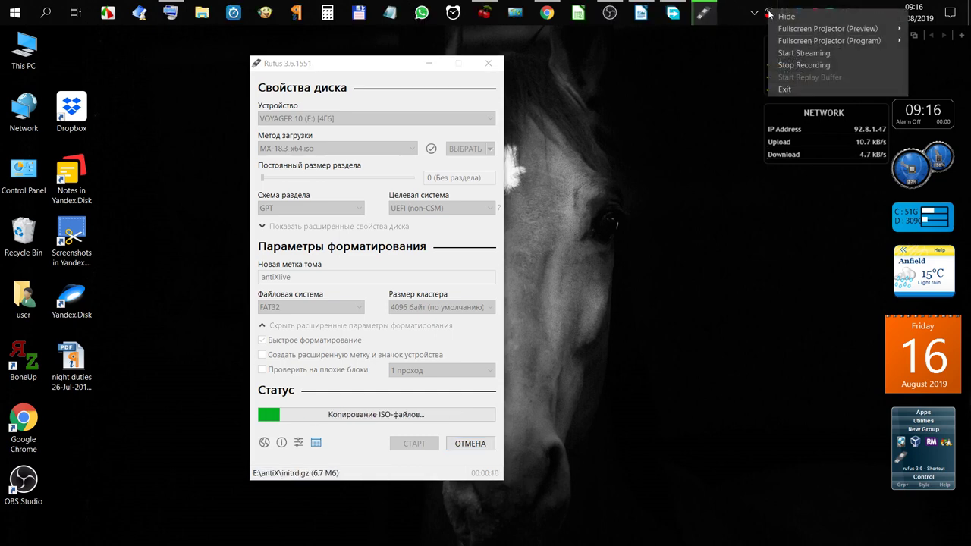
- Close Rufus once the ISO has been written to the USB drive
click(805, 66)
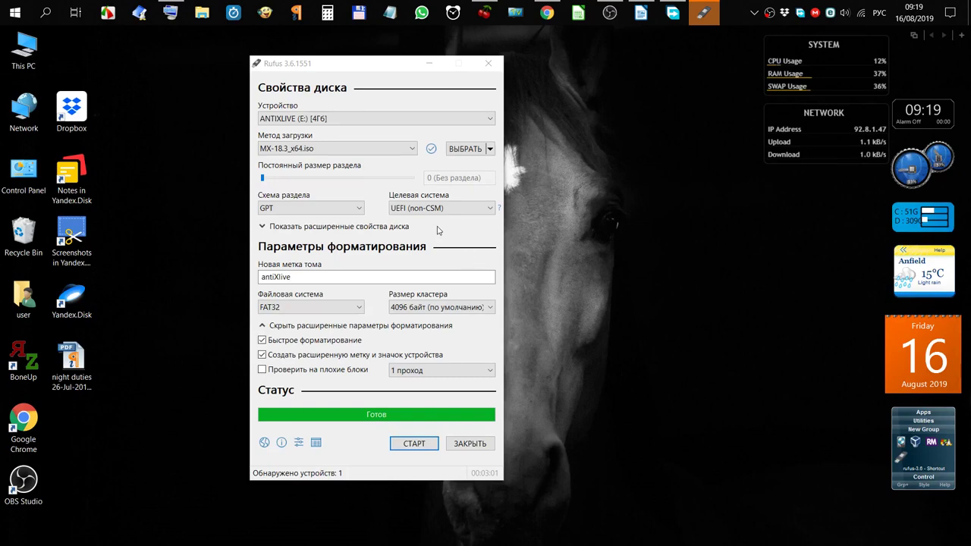
click(476, 447)
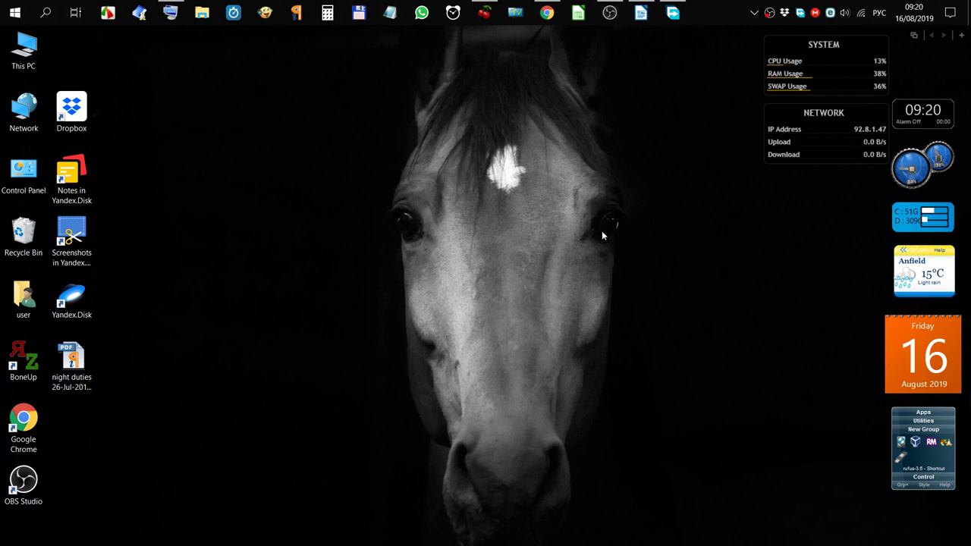
- Switch to Chrome and load the bookmarked AR site in the Free Download Manager tab, down to its embedded Linux Mint video
click(547, 13)
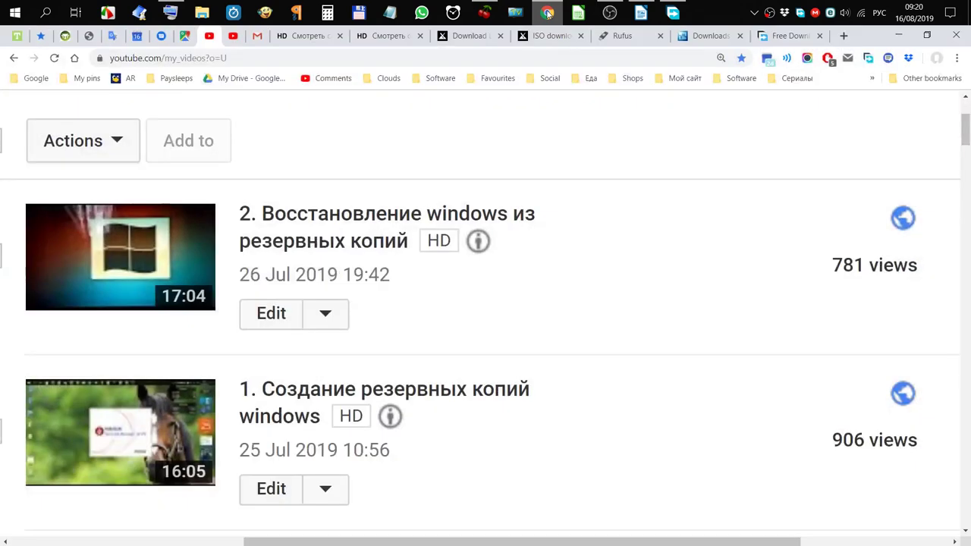
click(783, 39)
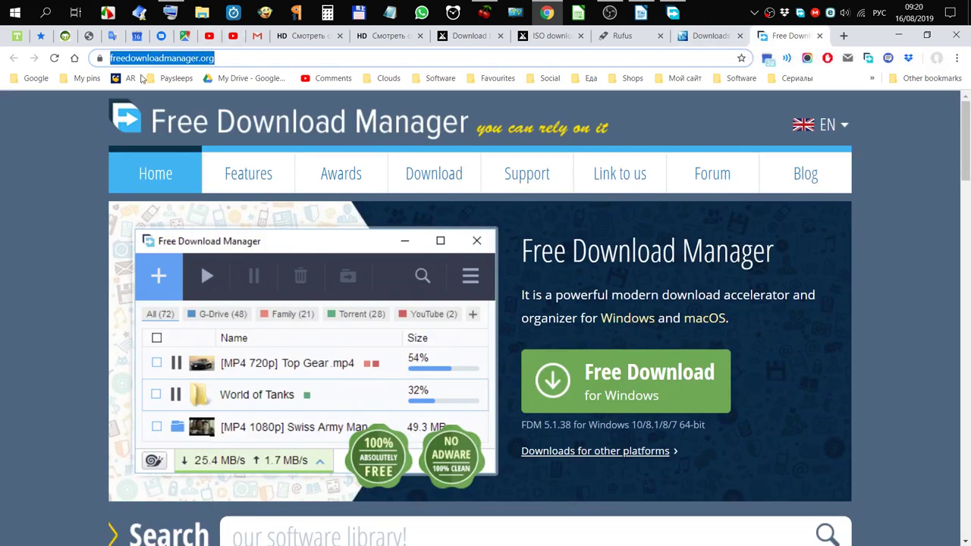
click(129, 79)
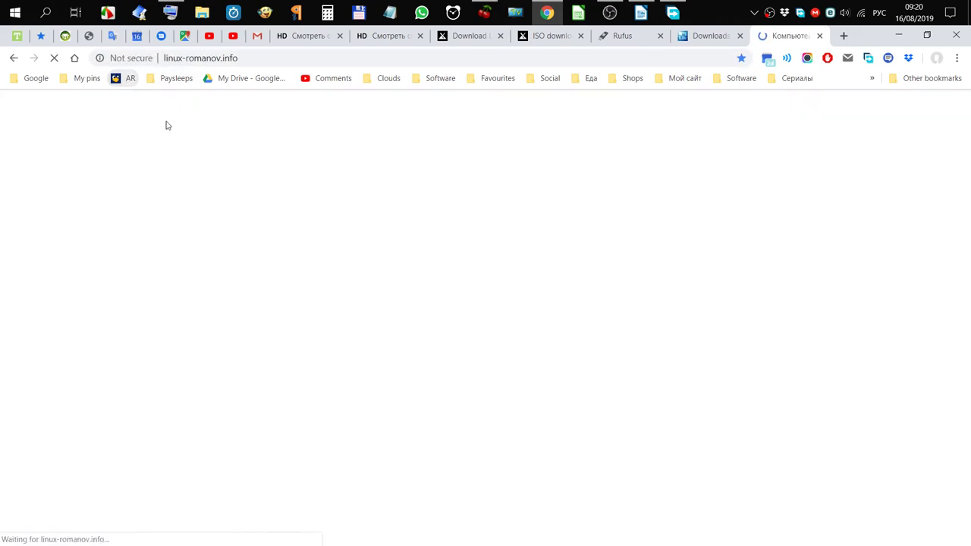
scroll(477, 318, down, 15)
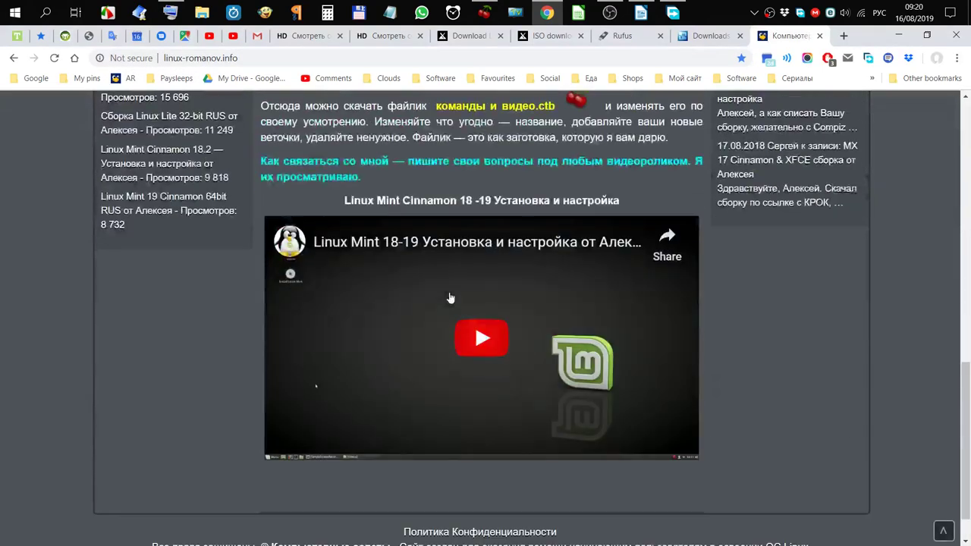
- Open the embedded Linux Mint 18-19 installation and setup video on YouTube and pause its playback
click(451, 248)
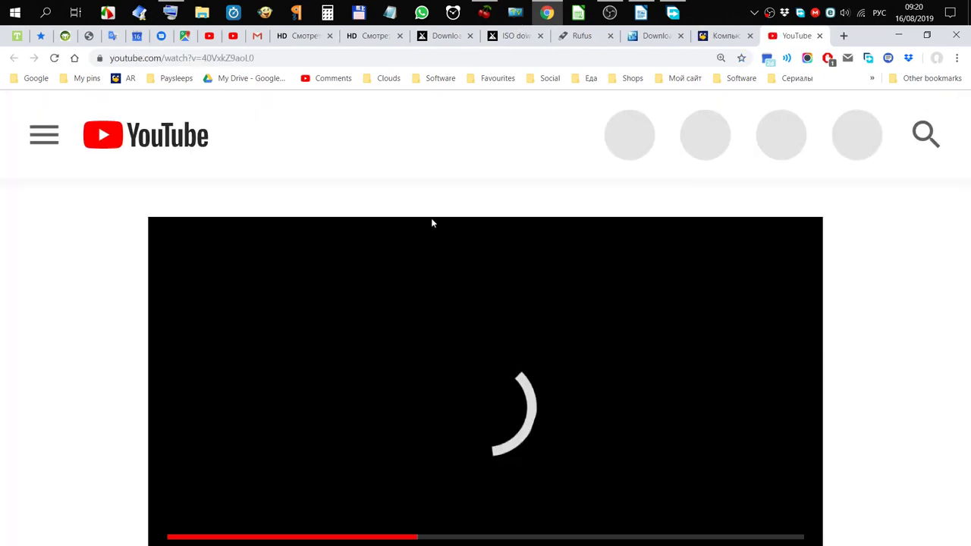
scroll(431, 218, down, 3)
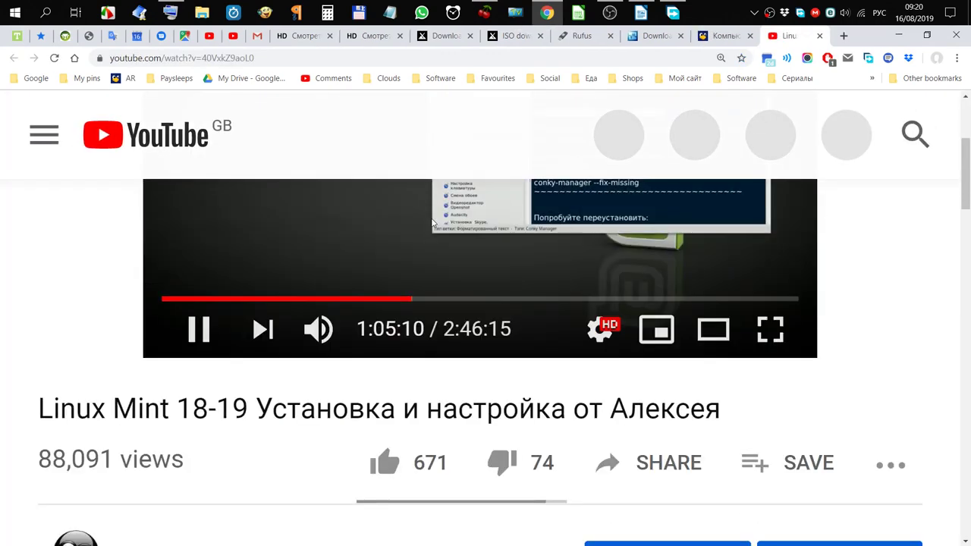
click(199, 329)
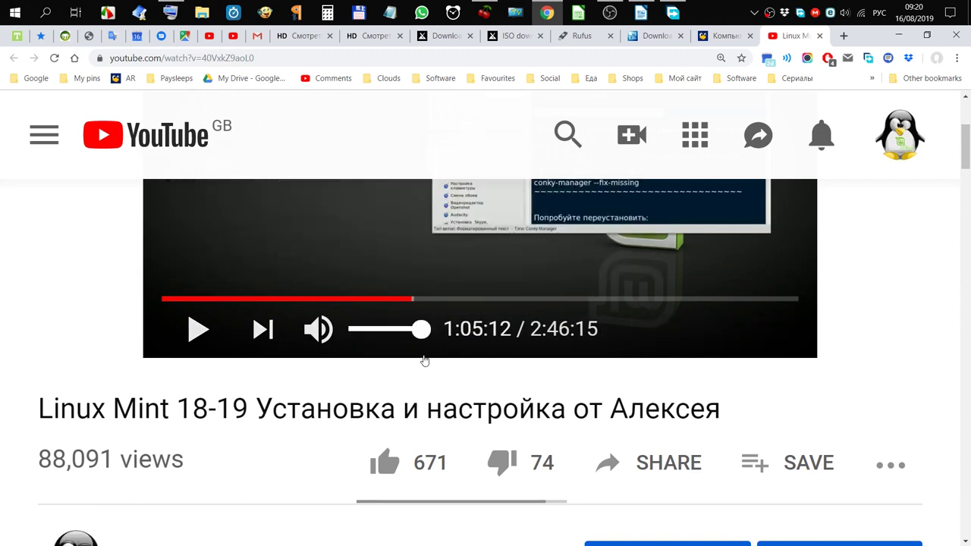
- Expand the Linux Mint video's description and examine its links for downloading, virtual machine testing and USB writing
key(Down)
key(Down)
key(Down)
key(Down)
key(Down)
key(Down)
key(Down)
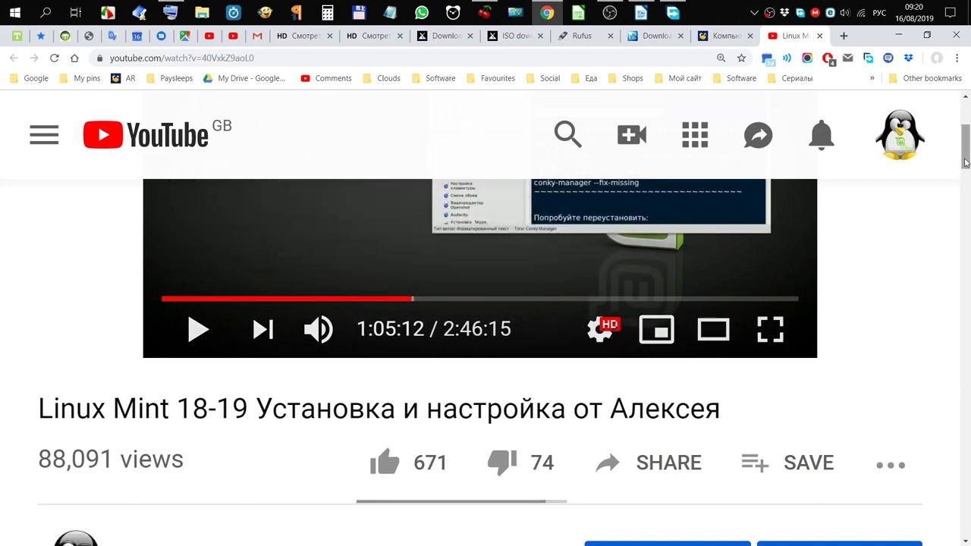
drag(966, 159, 966, 202)
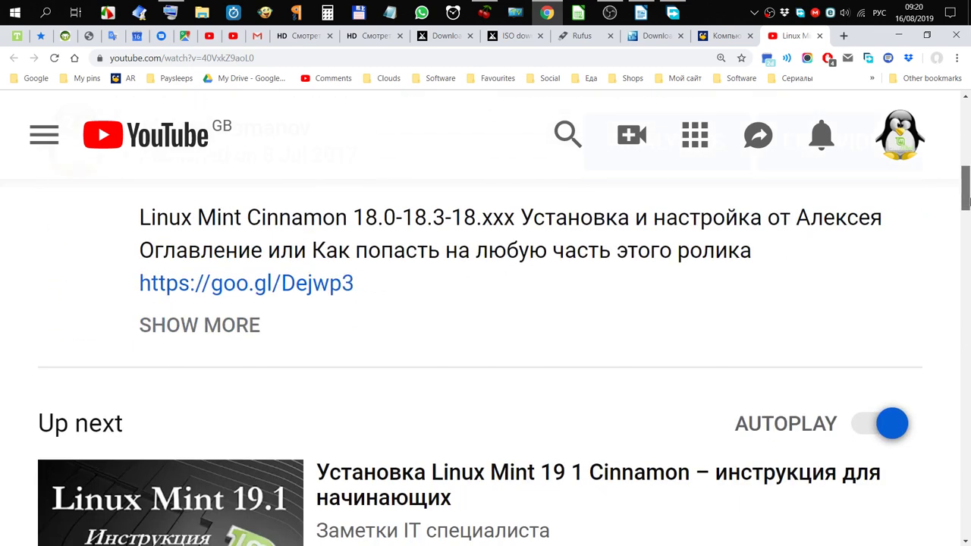
click(198, 327)
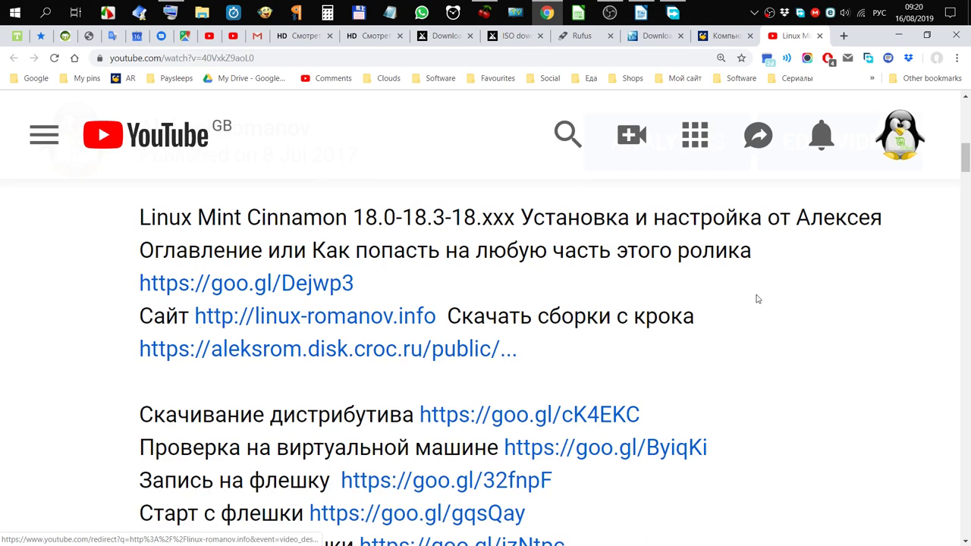
drag(966, 166, 956, 107)
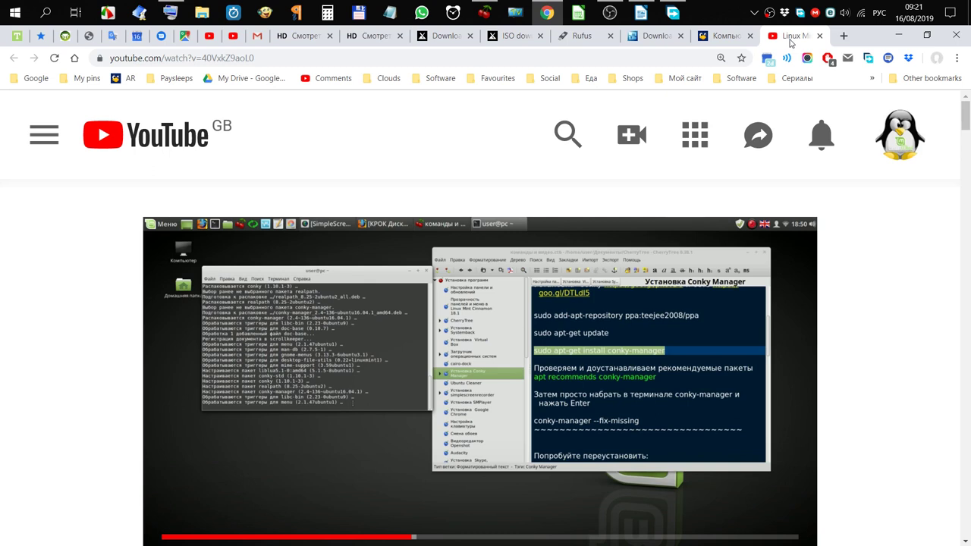
right_click(769, 13)
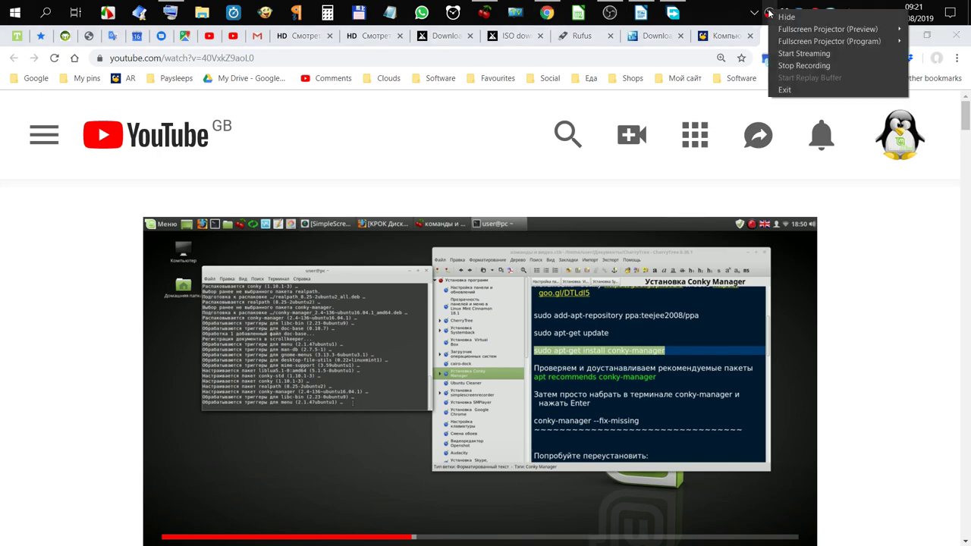